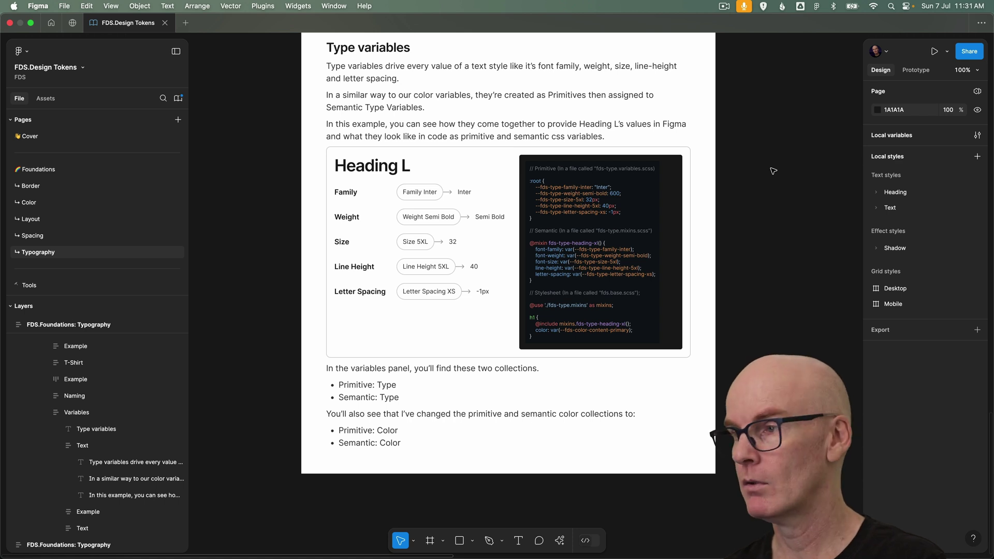
Step: Open the local variables and scroll through the Unit collection's number values from 2 to 120
left_click(978, 136)
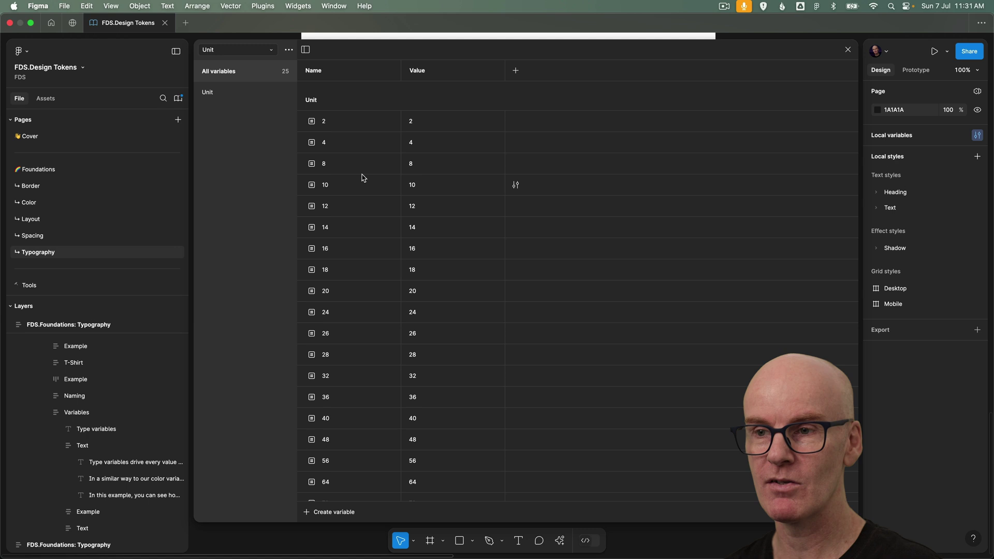
scroll(362, 178, "down", 5)
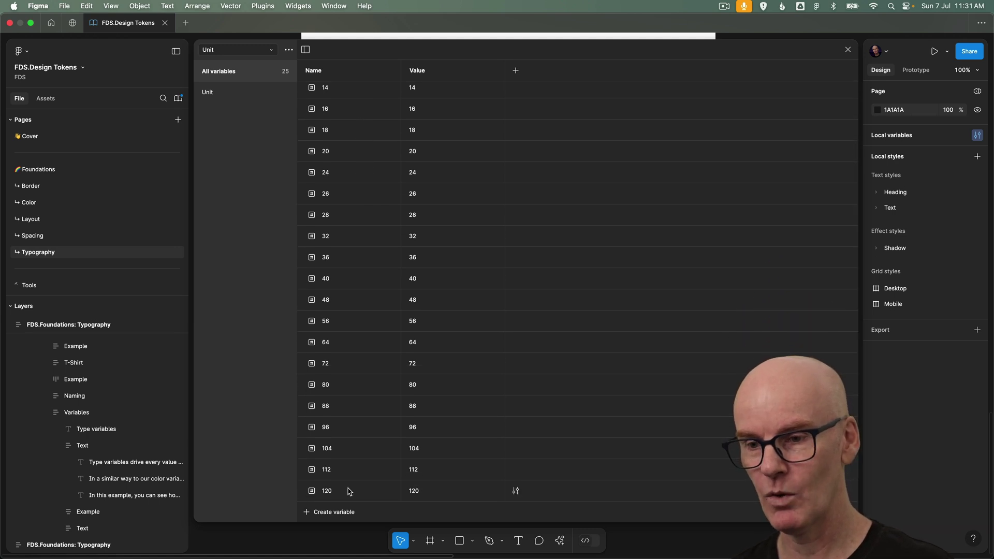
scroll(355, 182, "up", 5)
scroll(355, 182, "down", 5)
left_click(239, 51)
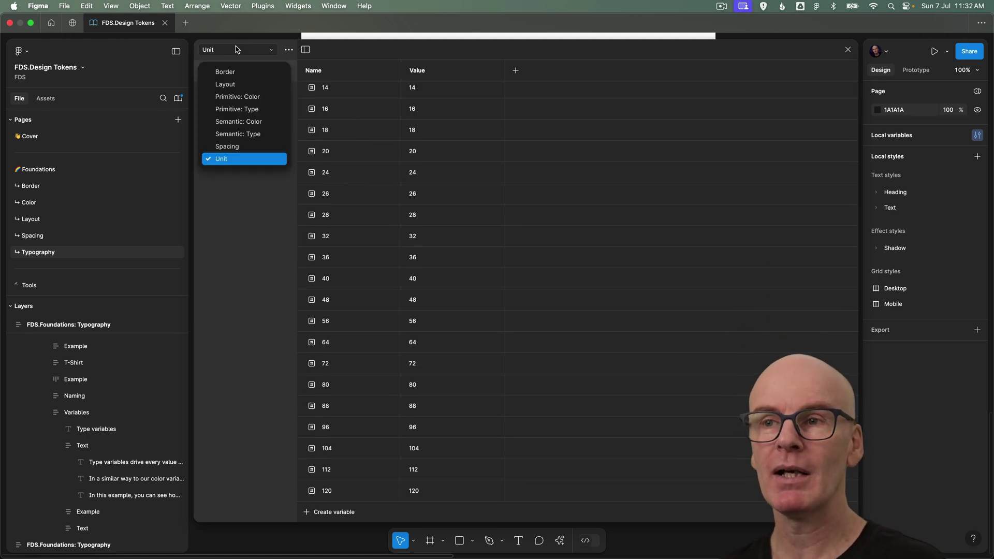
Step: Show the Primitive: Type collection's 36 variables and scroll through its family, weight, size, line-height and letter-spacing tokens
left_click(241, 108)
scroll(355, 111, "up", 5)
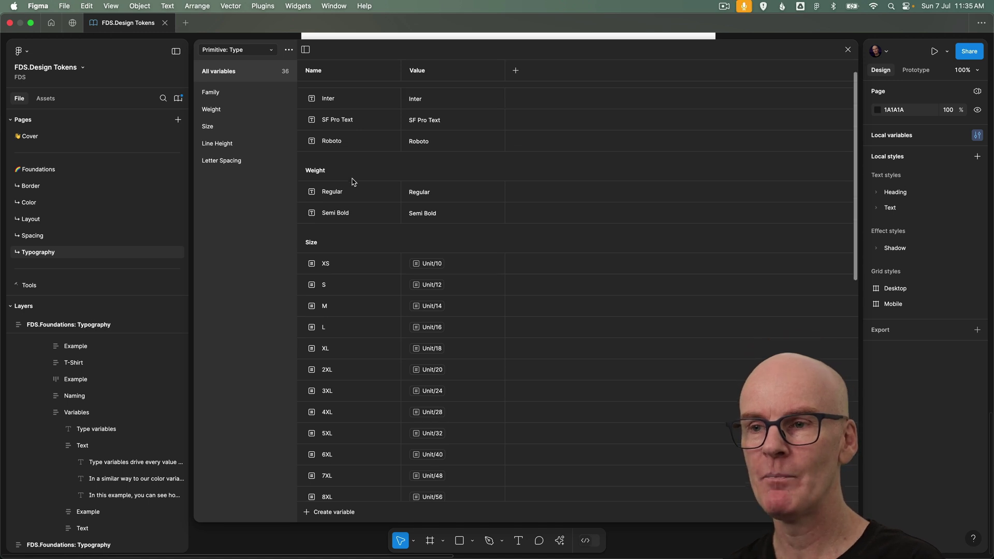
scroll(350, 181, "down", 3)
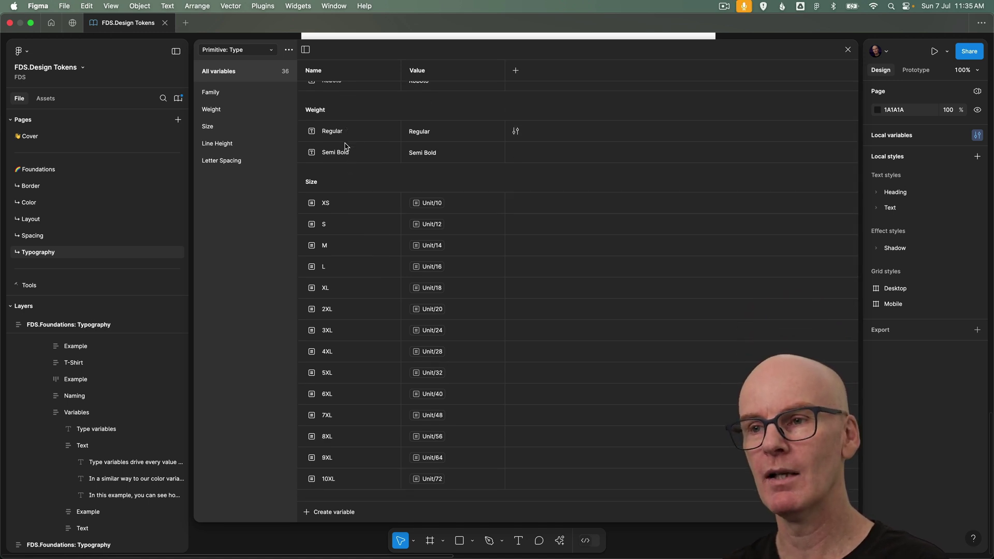
scroll(346, 154, "down", 2)
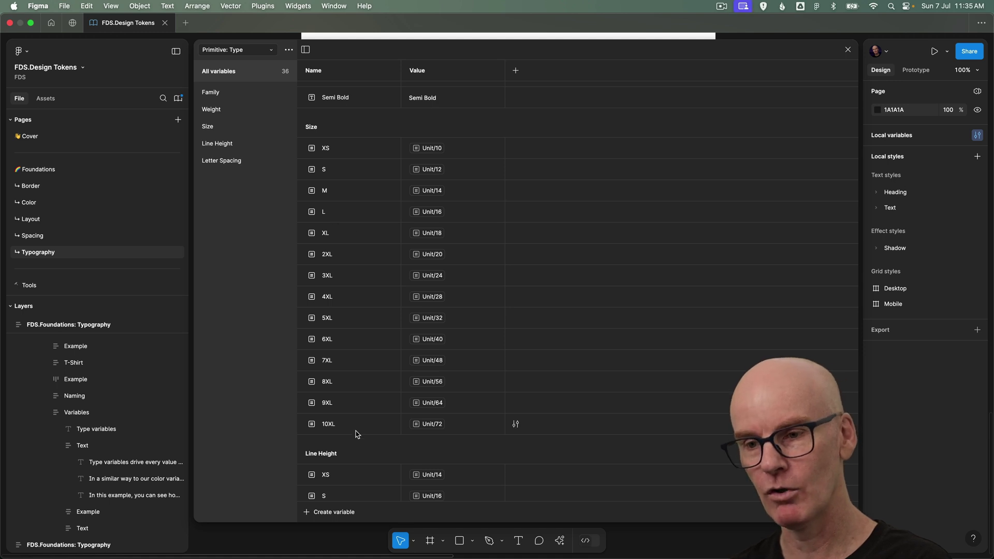
scroll(365, 183, "down", 10)
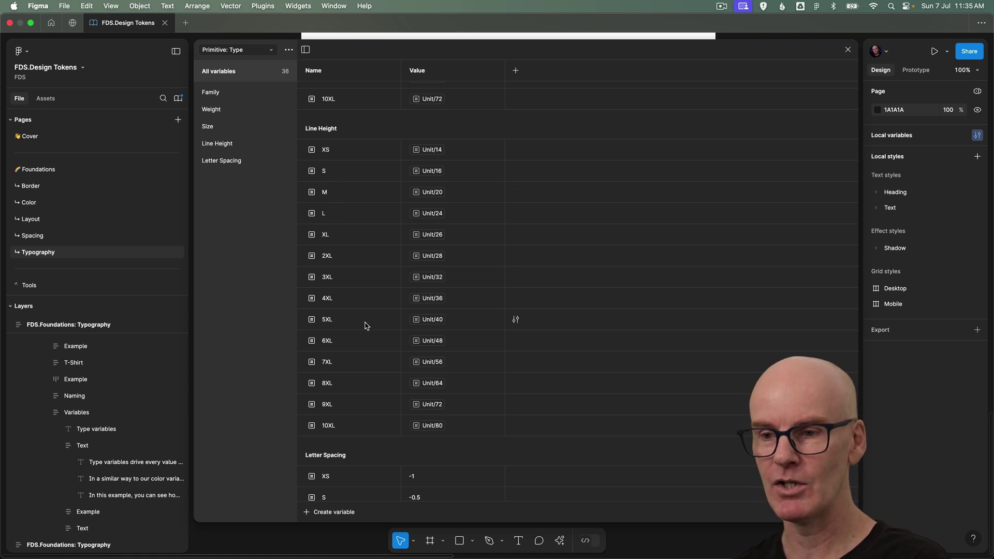
scroll(362, 337, "down", 2)
scroll(469, 220, "up", 1)
scroll(469, 219, "up", 10)
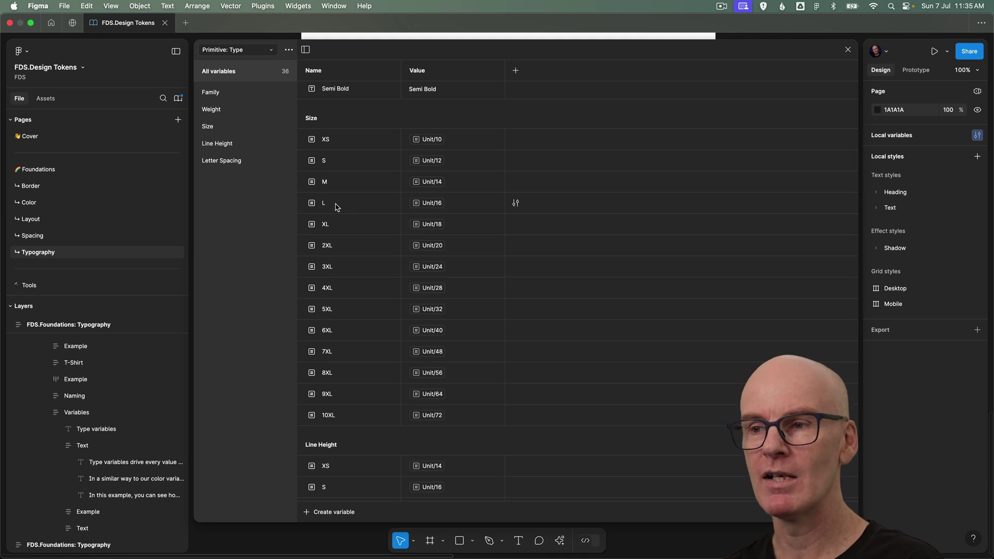
scroll(478, 206, "down", 8)
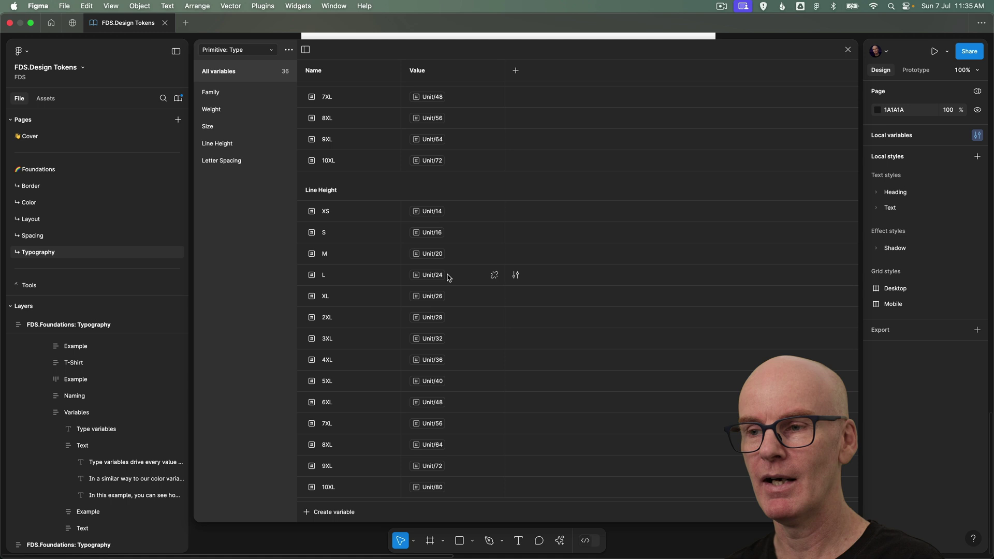
scroll(444, 279, "down", 2)
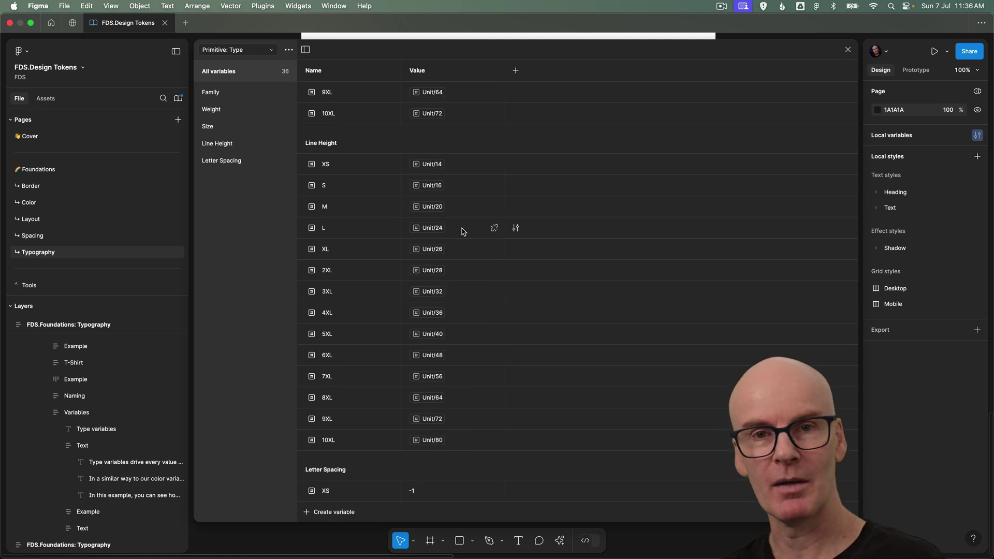
scroll(464, 231, "down", 2)
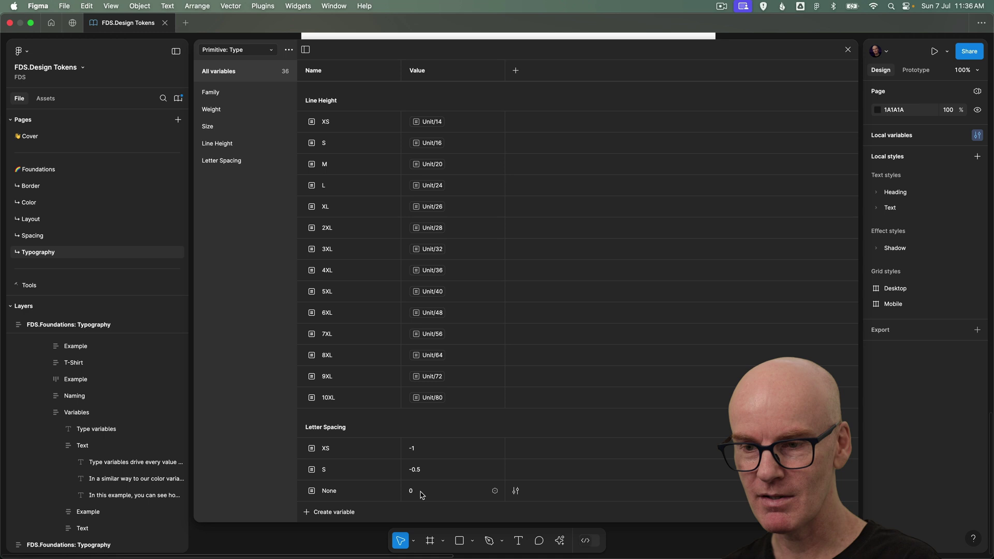
scroll(384, 262, "up", 10)
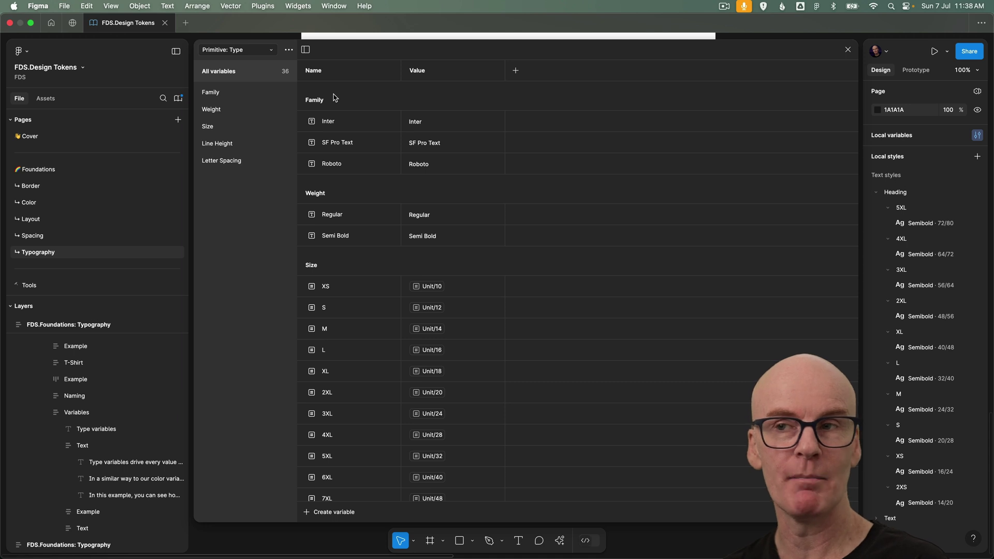
Step: Switch to Semantic: Type, try detaching the Mobile Breakpoint alias, then undo it
left_click(238, 50)
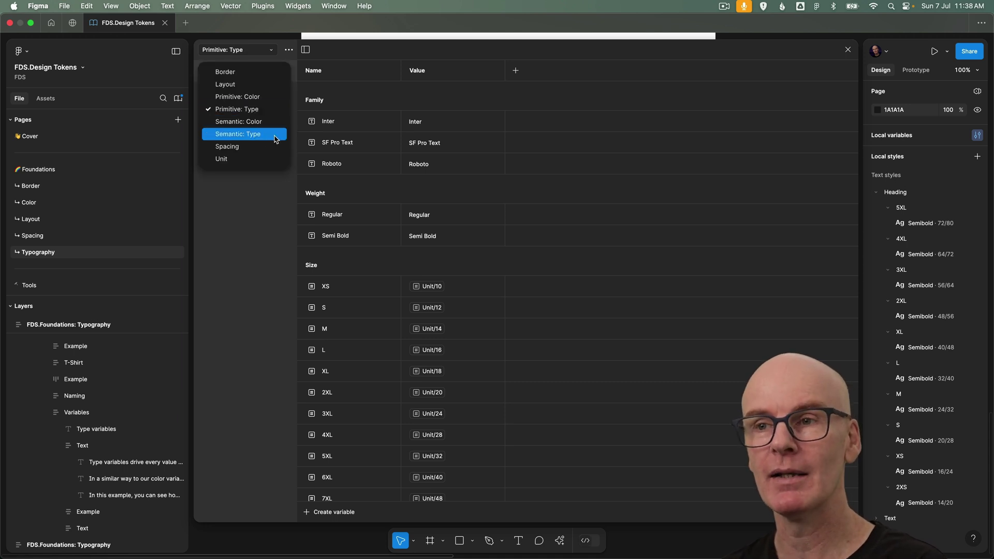
left_click(245, 134)
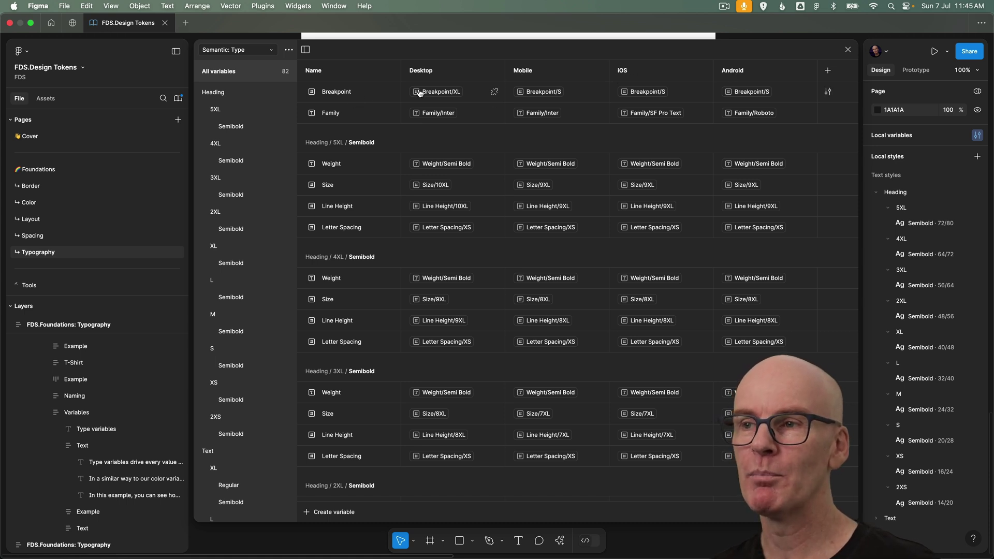
left_click(496, 91)
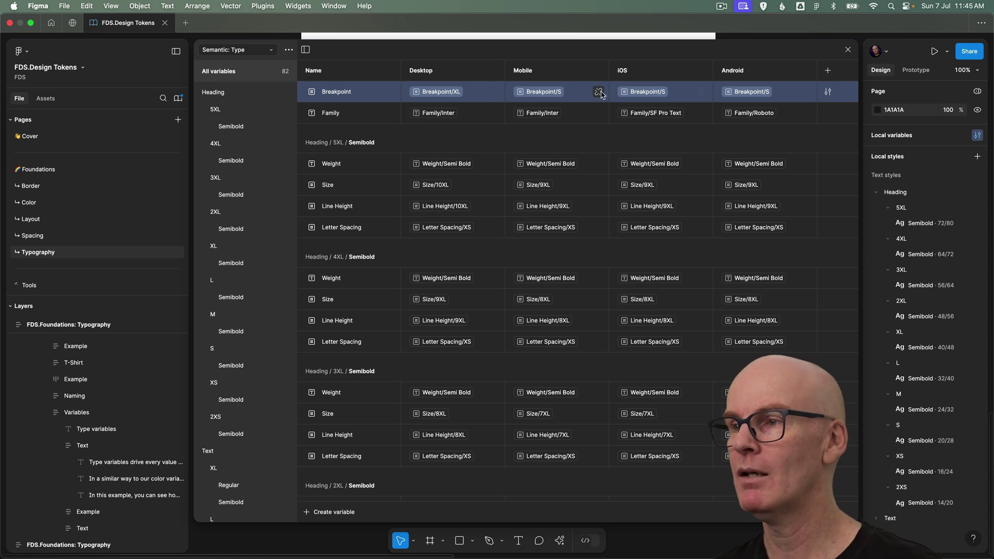
left_click(598, 92)
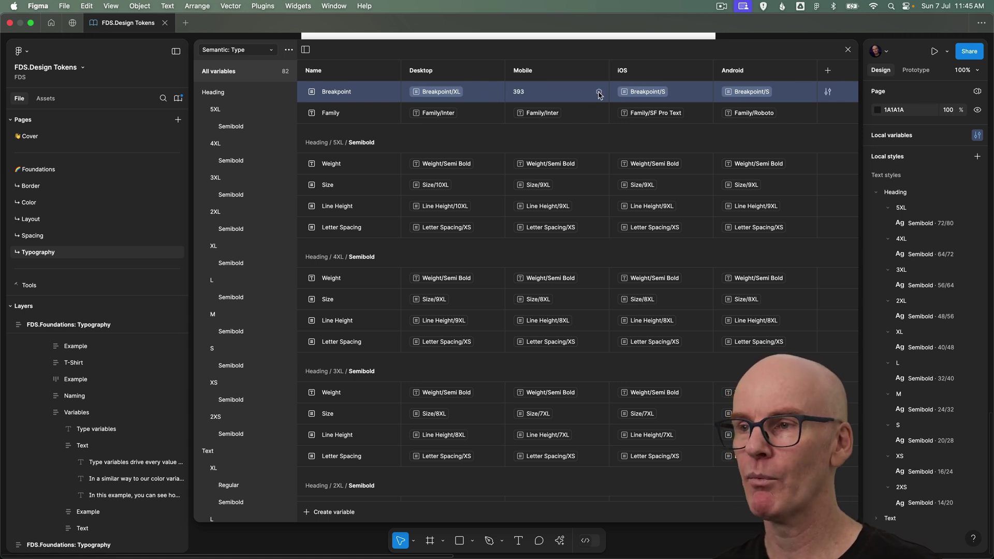
key("super+z")
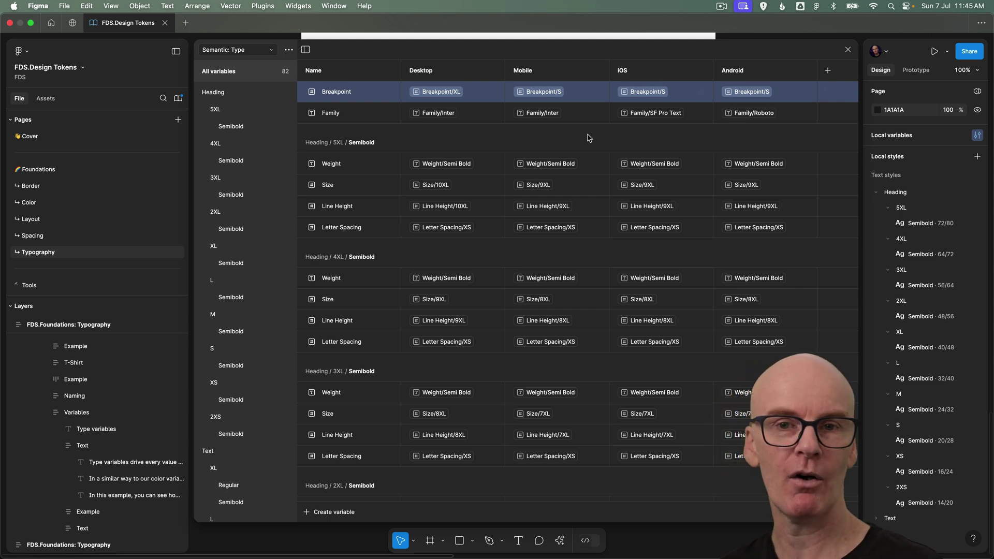
Step: Filter to Heading L, test detaching Desktop and Mobile Size and Line Height aliases, then undo
left_click(225, 286)
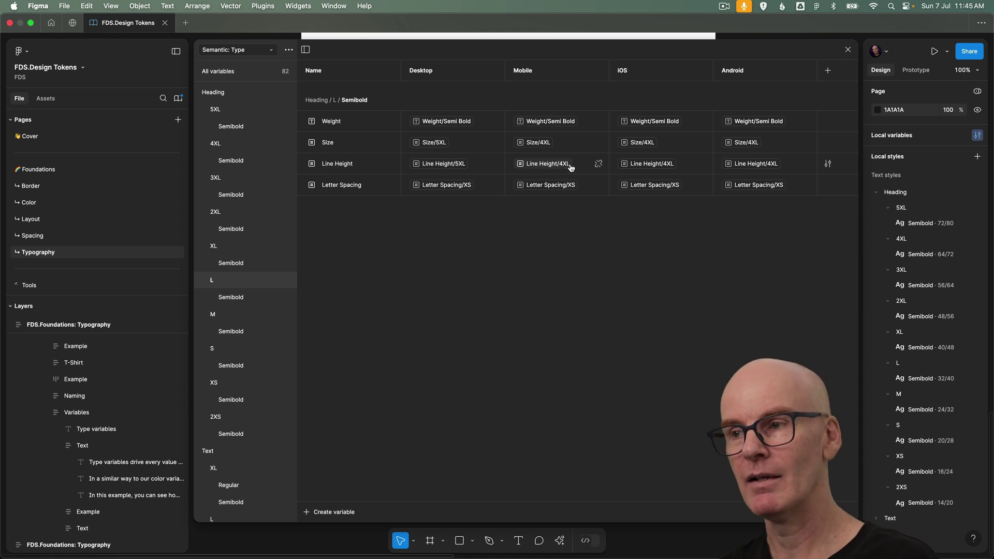
left_click(495, 143)
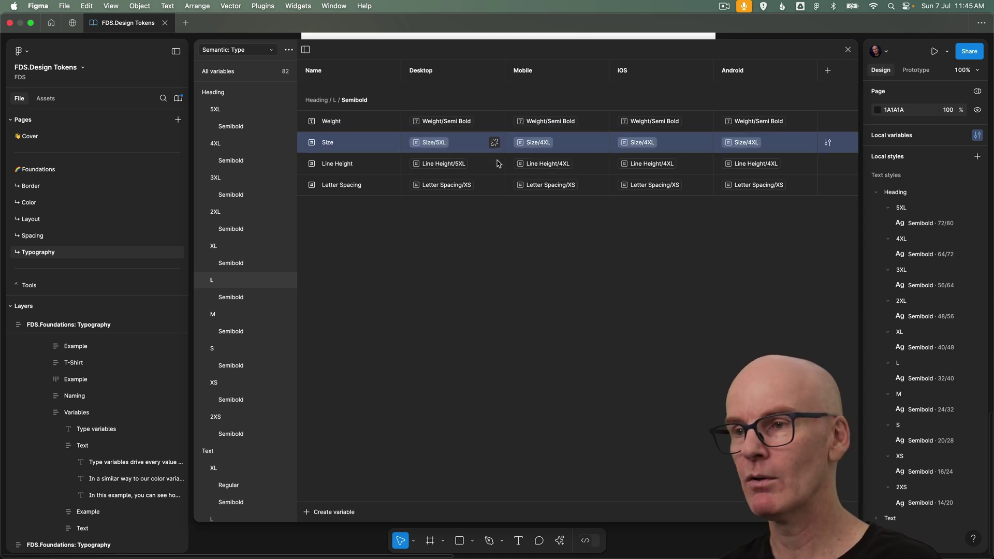
left_click(497, 164)
left_click(599, 142)
left_click(599, 163)
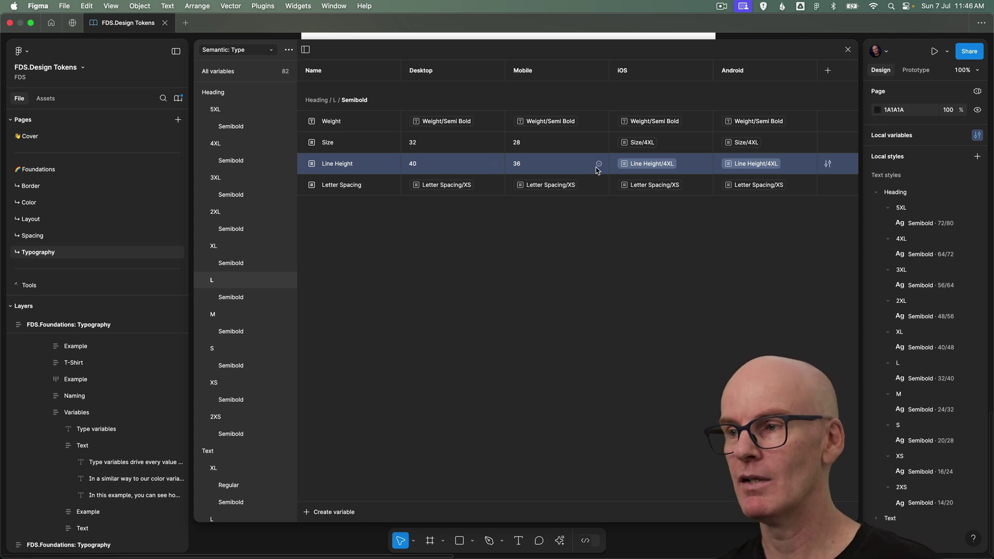
key("super+z")
key("super+z")
key("super+z")
key("super+z")
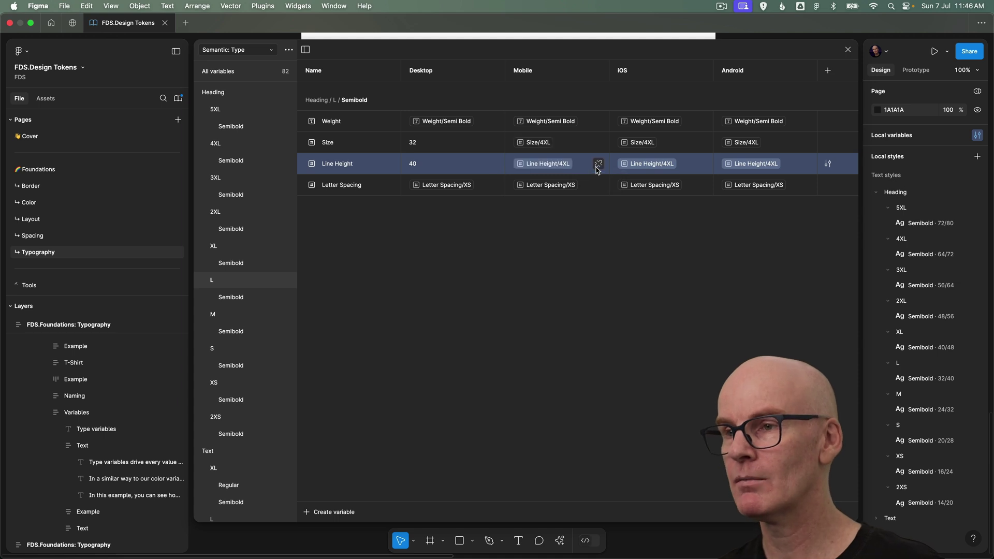
left_click(252, 73)
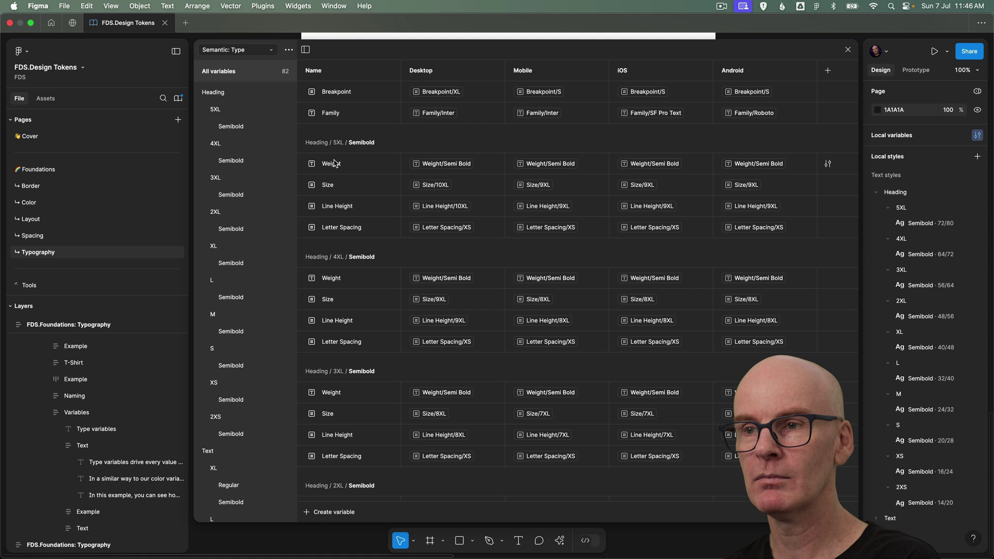
scroll(334, 164, "down", 12)
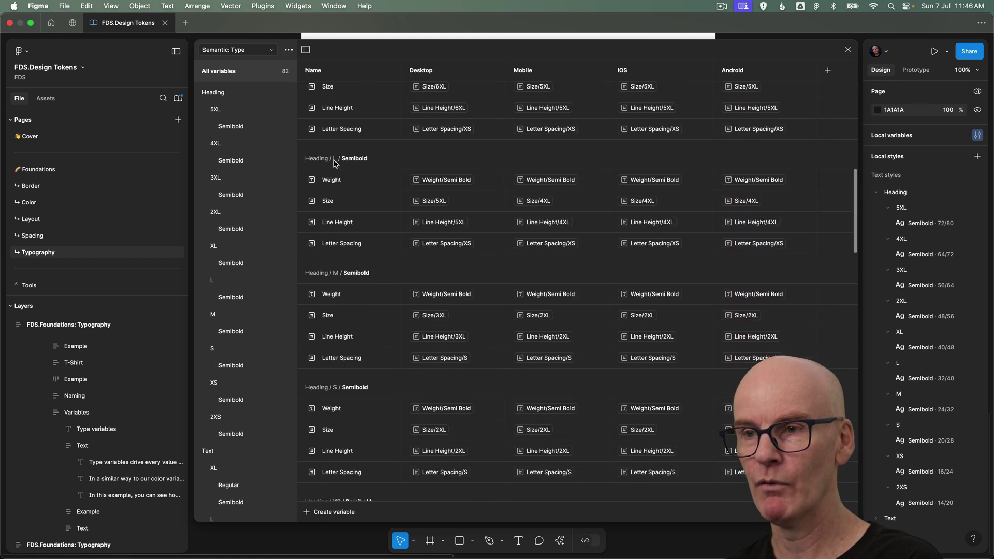
scroll(334, 164, "down", 15)
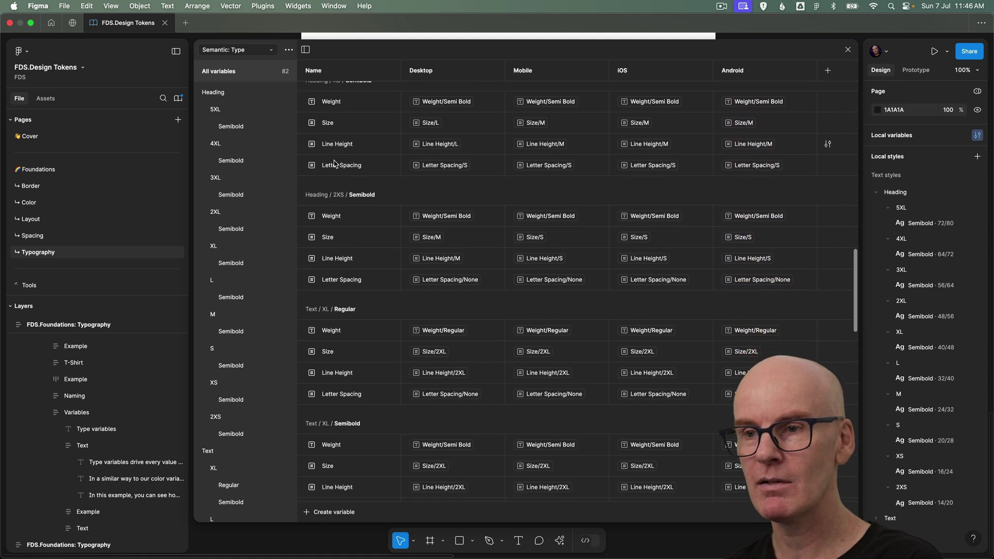
scroll(334, 164, "down", 4)
scroll(334, 164, "up", 2)
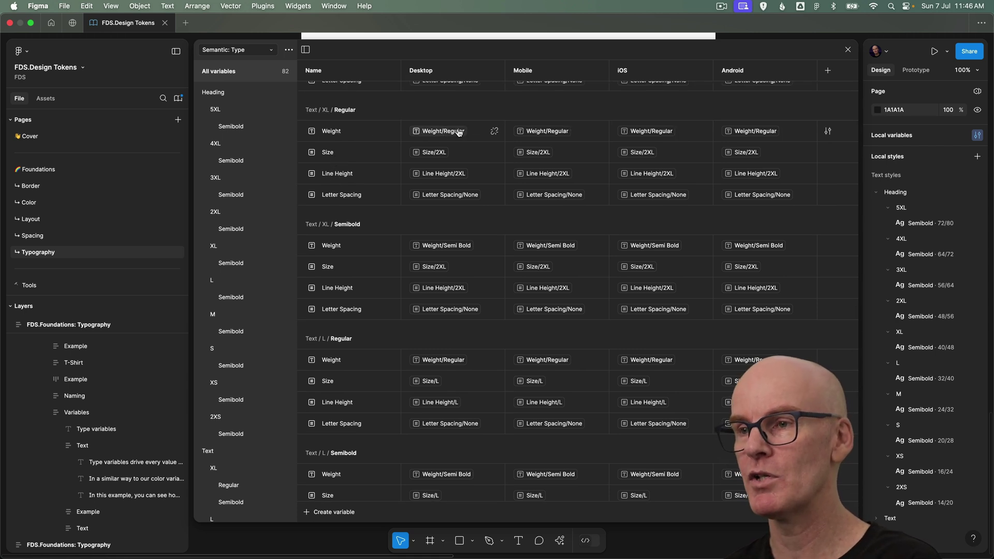
scroll(399, 145, "down", 1)
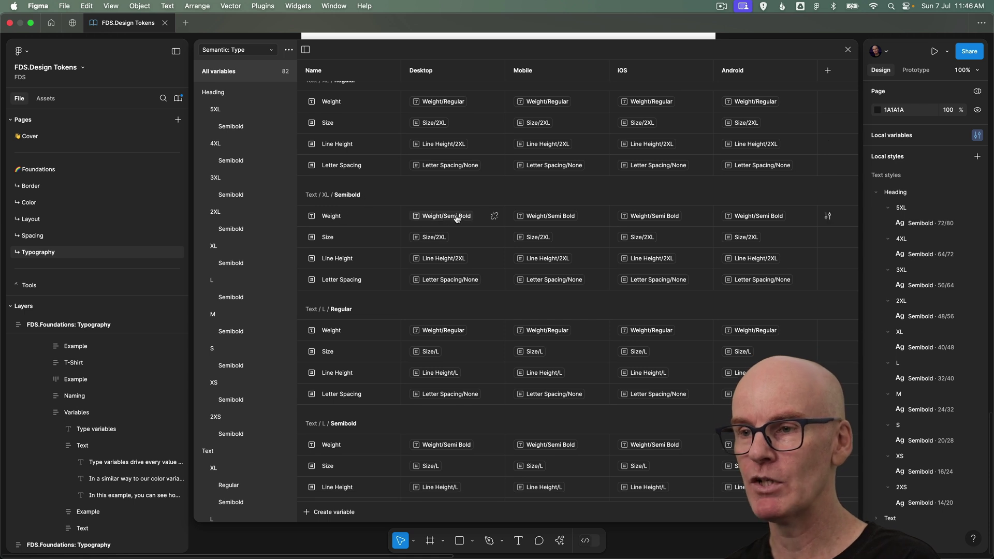
scroll(363, 135, "up", 2)
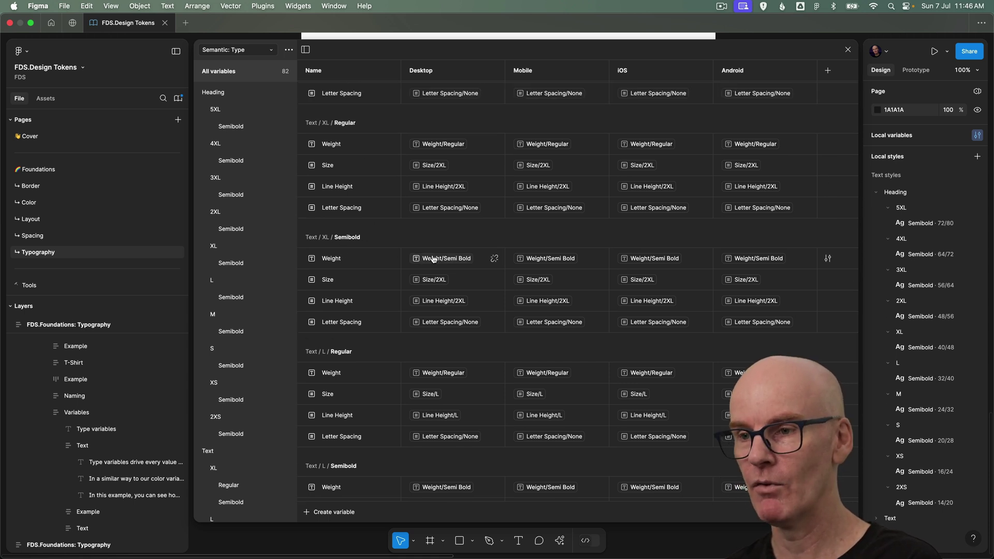
scroll(425, 181, "down", 4)
scroll(429, 233, "down", 9)
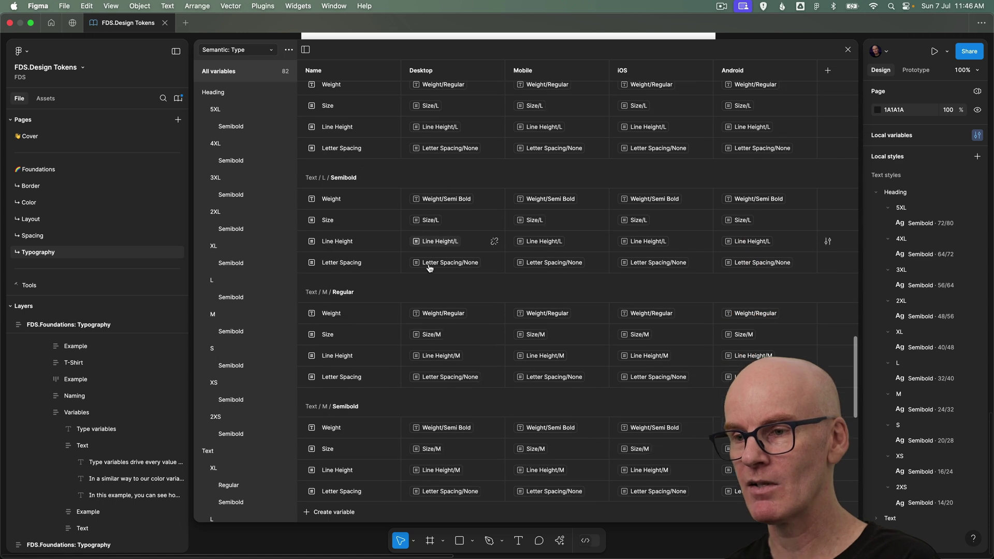
scroll(429, 268, "down", 10)
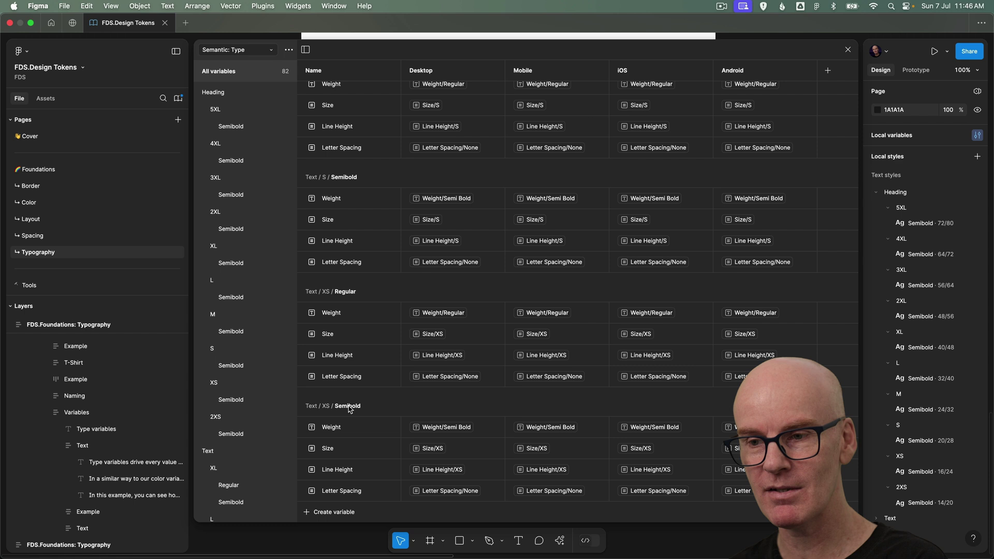
left_click(495, 449)
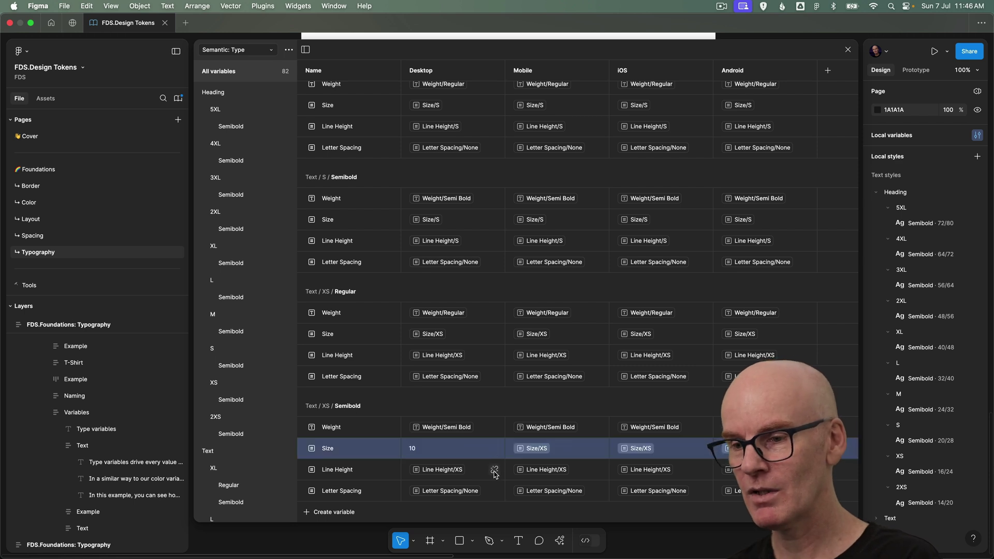
left_click(492, 470)
key("super+z")
key("super+z")
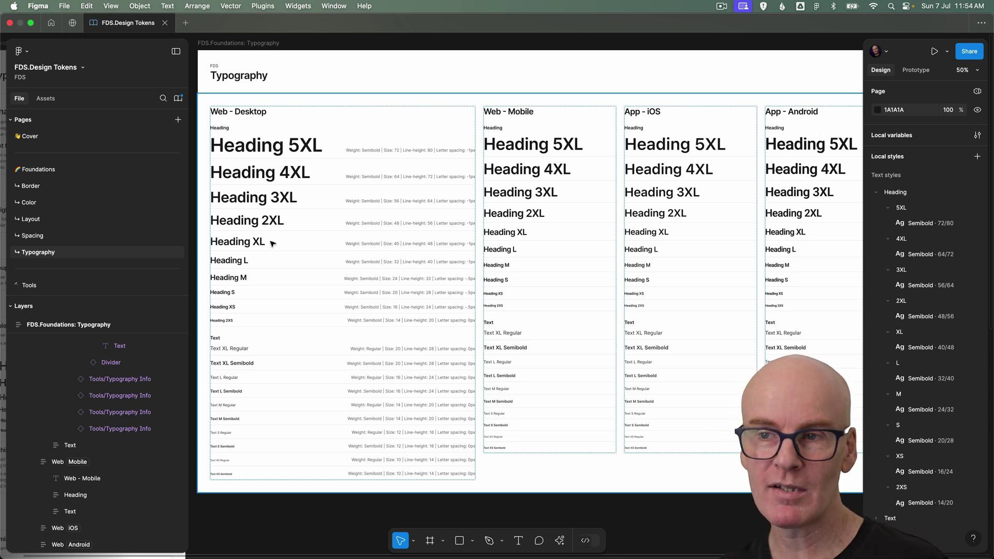
Step: Select the Heading L sample and open the Heading/L Semibold 32/40 text style for editing
left_click(231, 262)
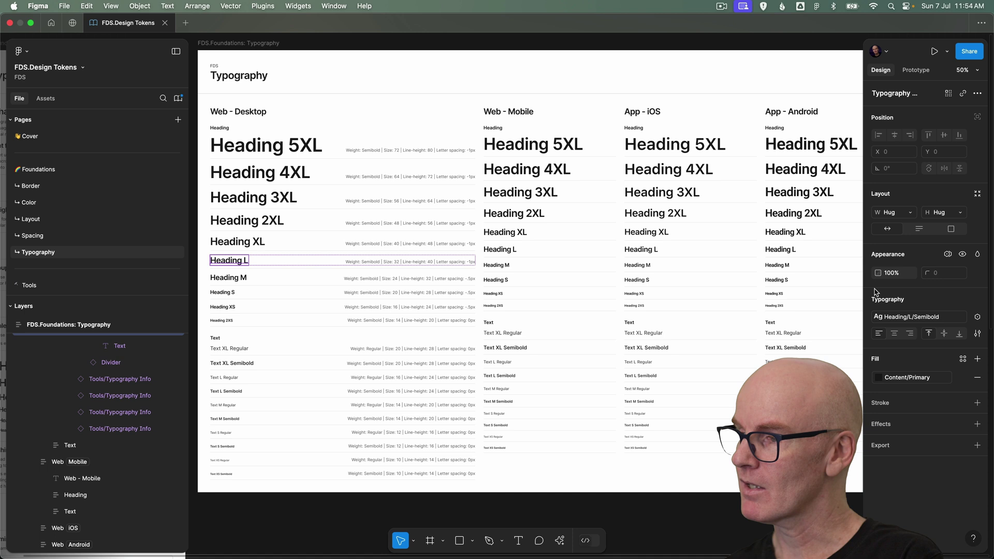
left_click(949, 320)
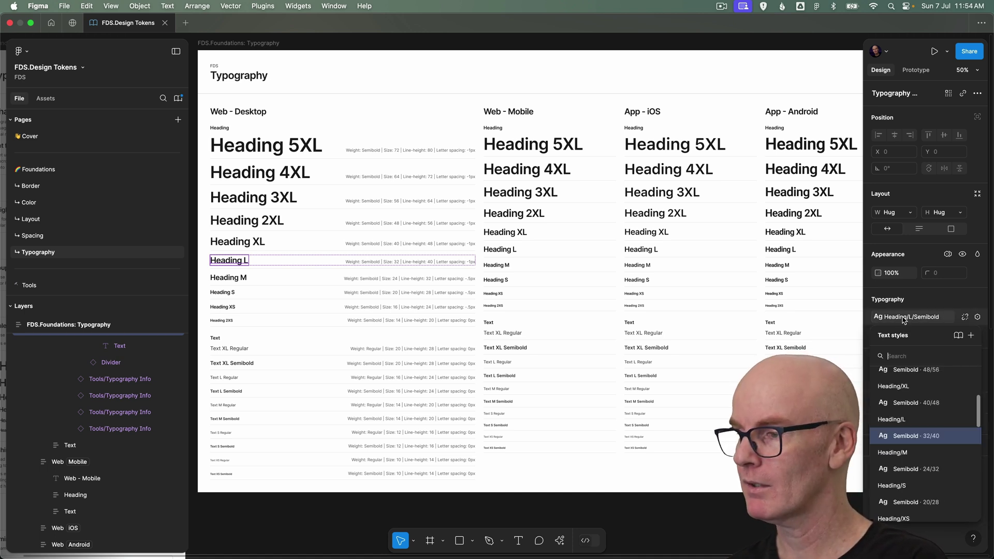
left_click(971, 436)
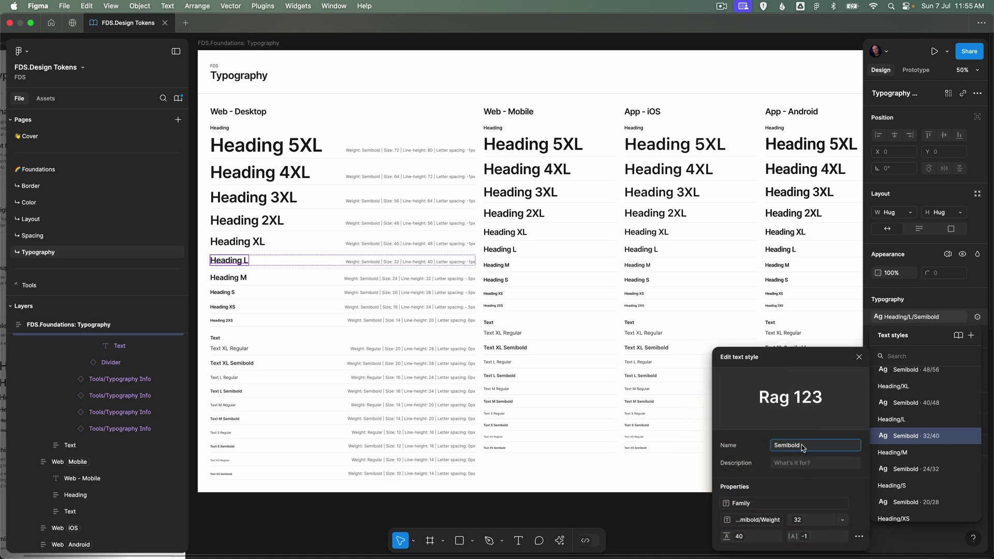
Step: Bind the style's Family, Weight, Size, Line Height and Letter Spacing to the Heading/L/Semibold type variables
left_click(753, 505)
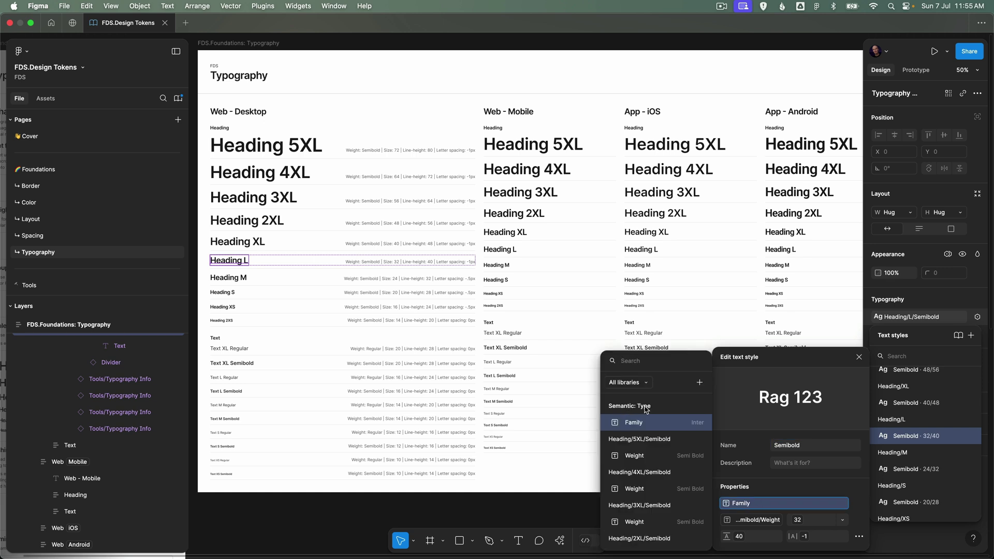
left_click(639, 423)
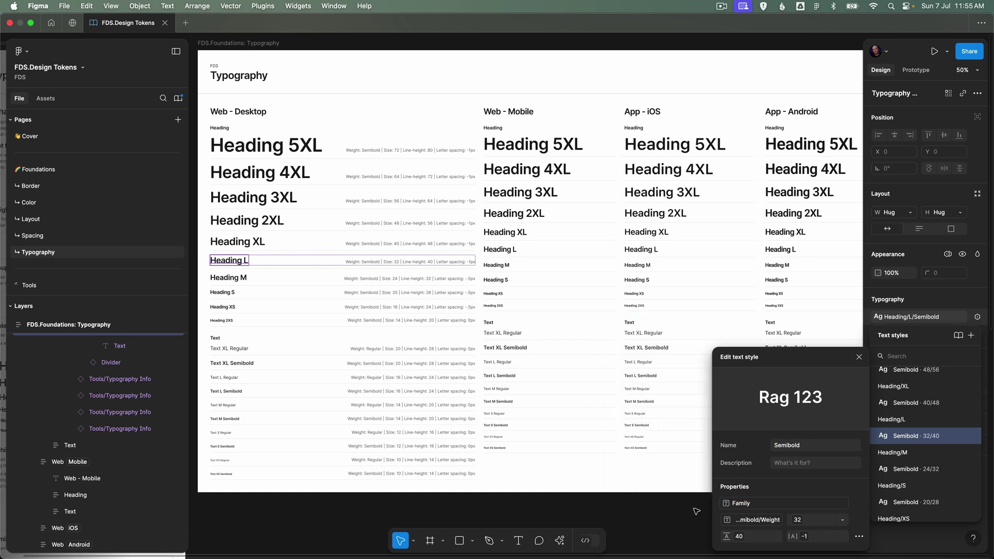
left_click(759, 521)
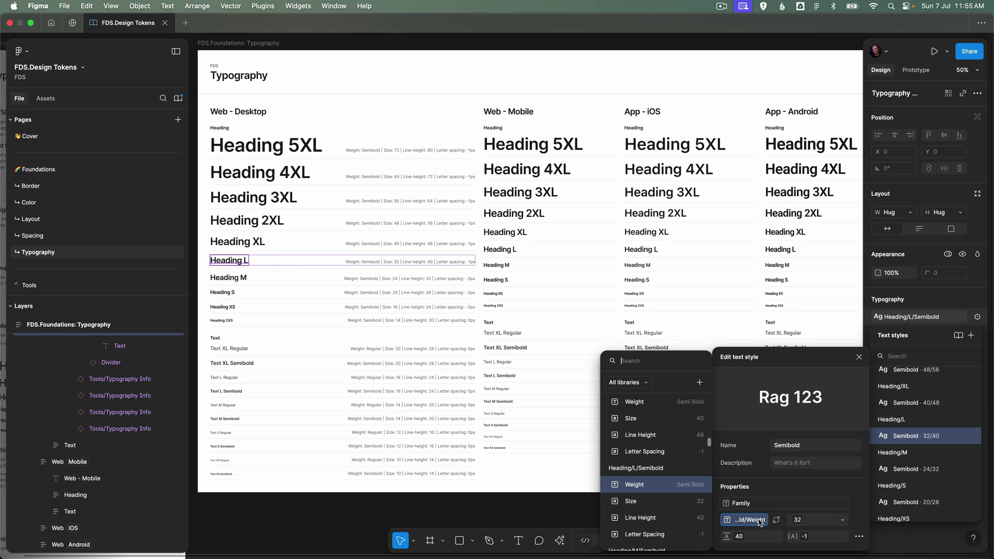
left_click(636, 485)
left_click(798, 520)
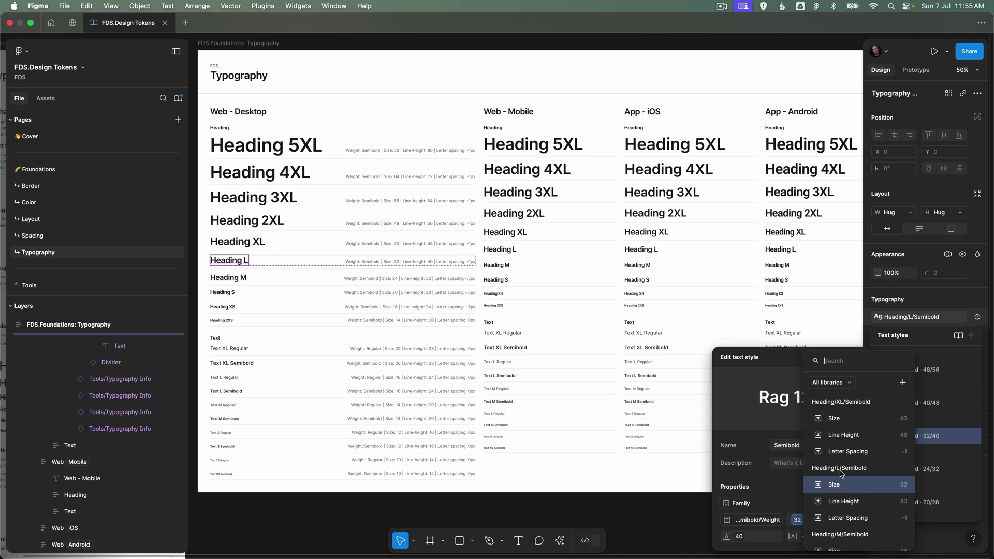
left_click(835, 485)
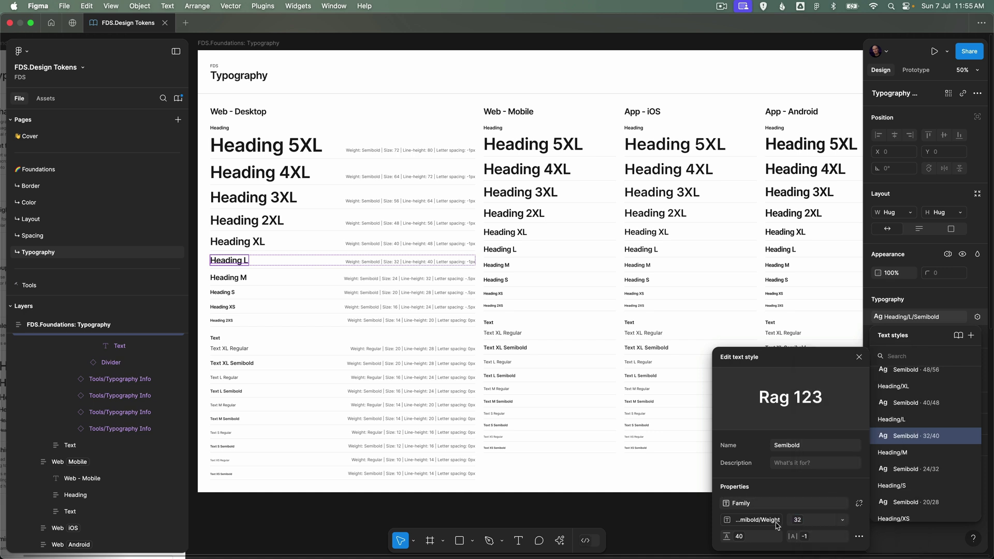
left_click(738, 538)
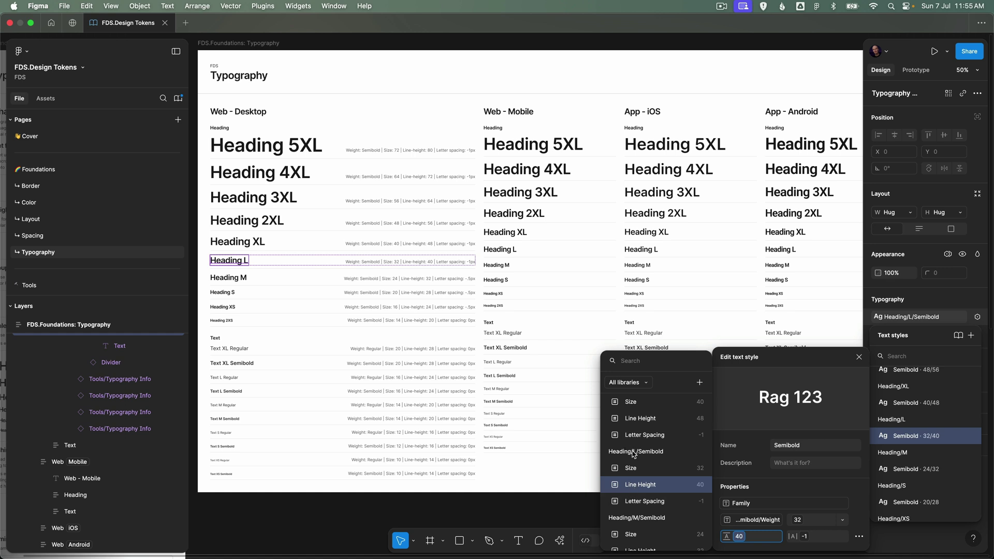
left_click(642, 486)
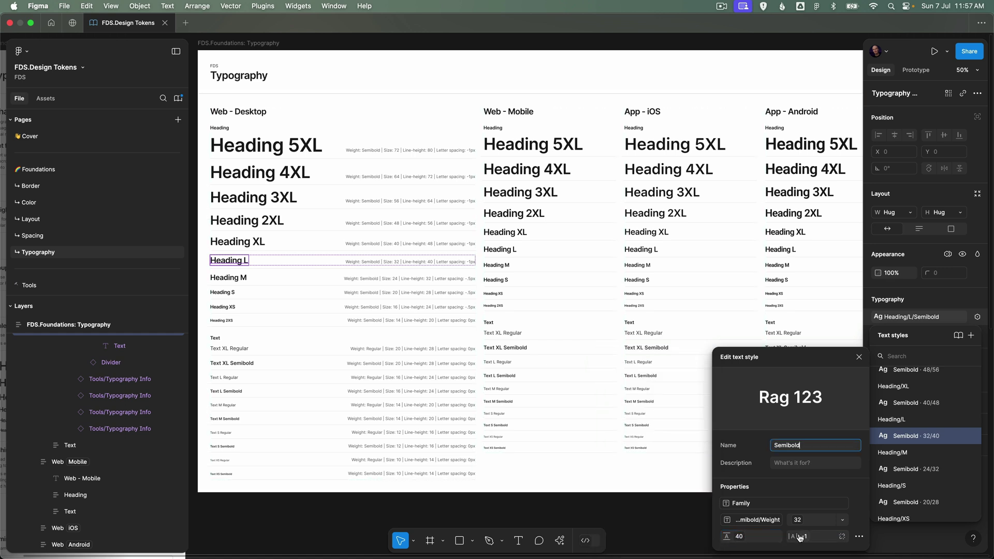
left_click(805, 538)
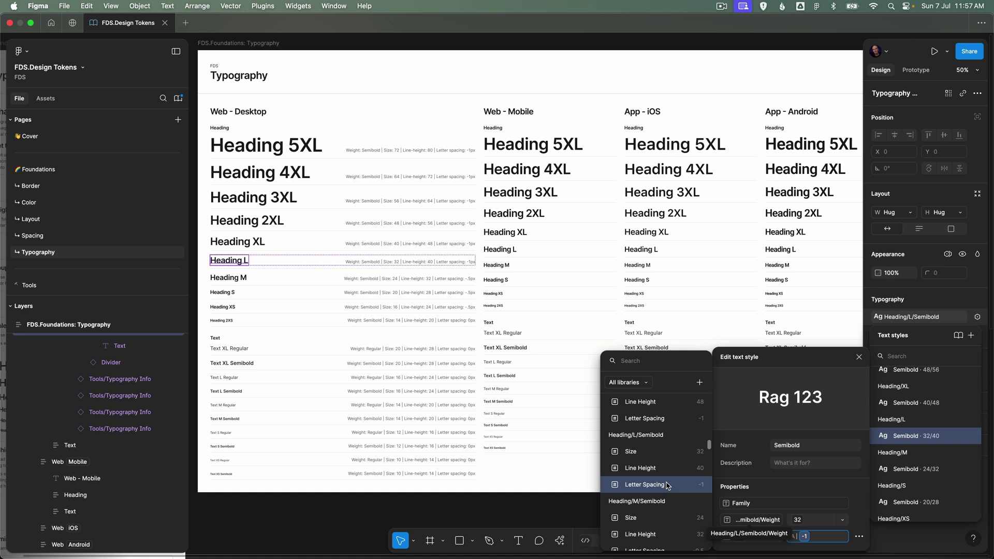
left_click(860, 359)
scroll(932, 424, "down", 5)
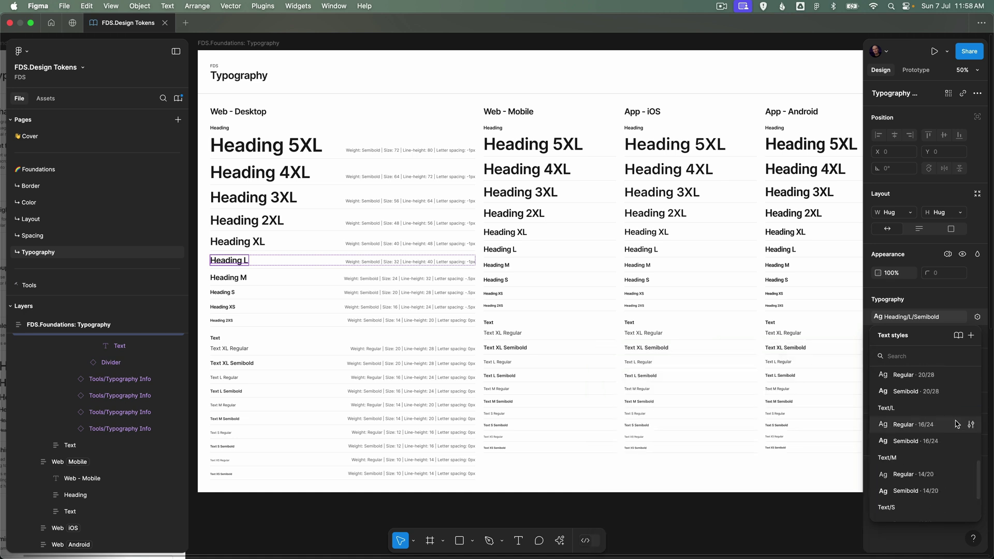
Step: Open and close the Text/L Regular style editor, then clear the canvas selection
left_click(971, 426)
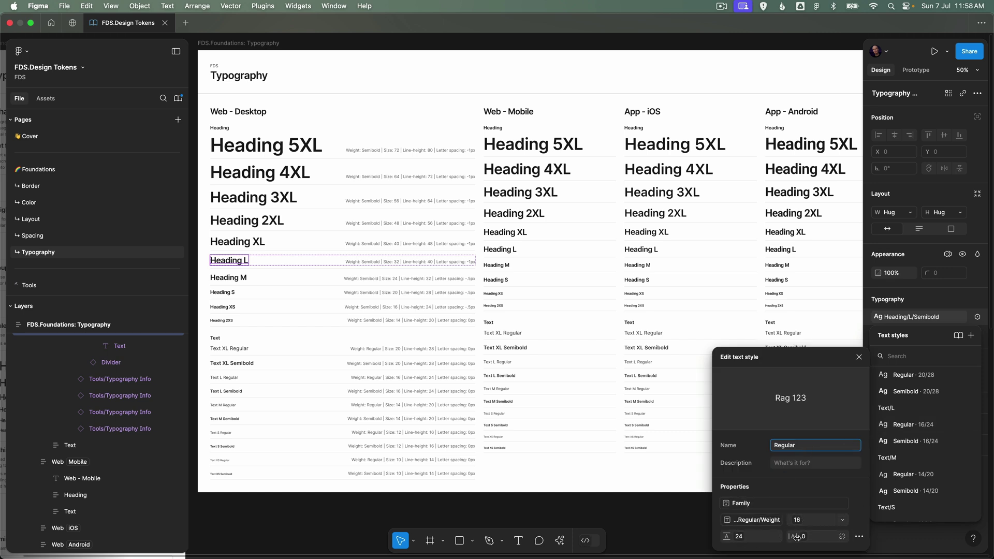
left_click(860, 358)
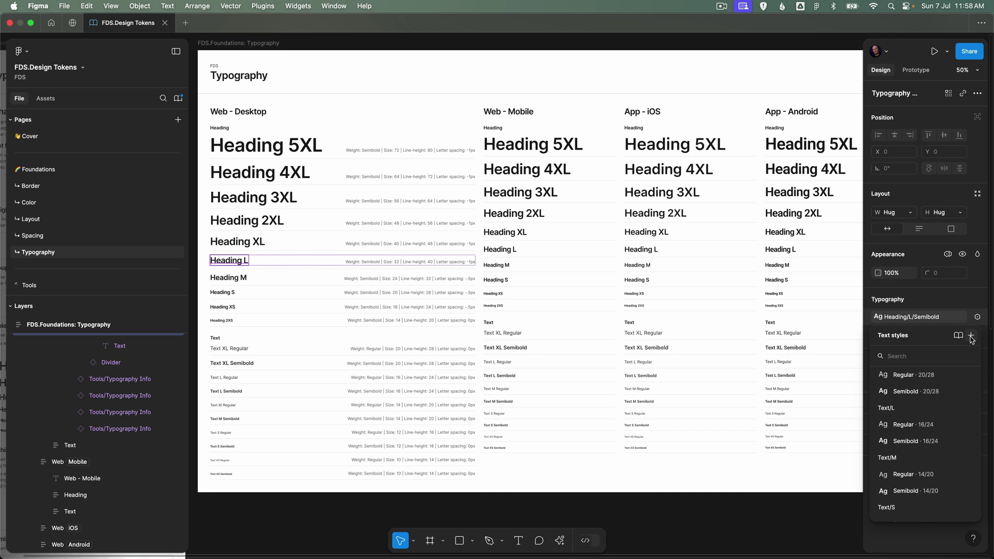
key("Escape")
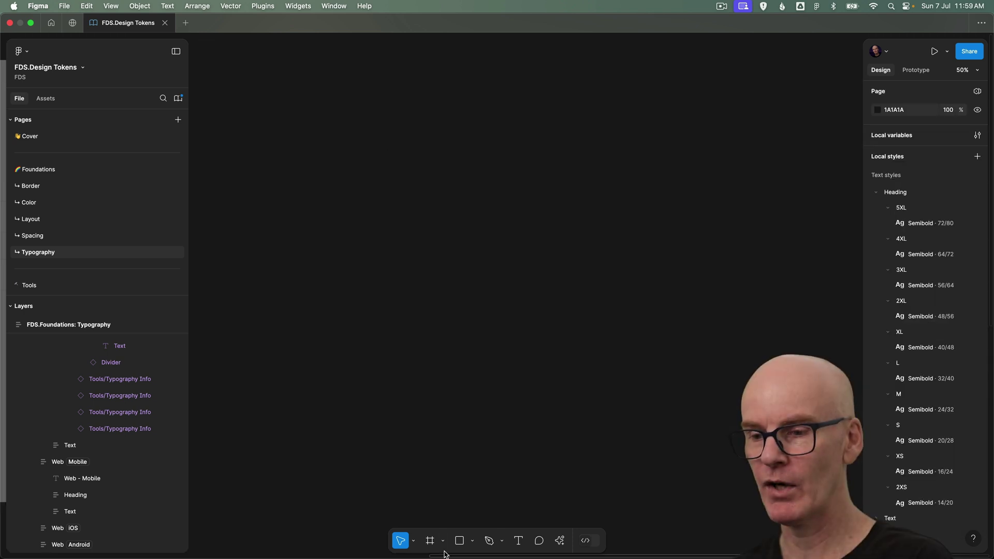
Step: Draw a new frame and resize it to the iPhone 14 & 15 Pro preset, 393×852
left_click(430, 541)
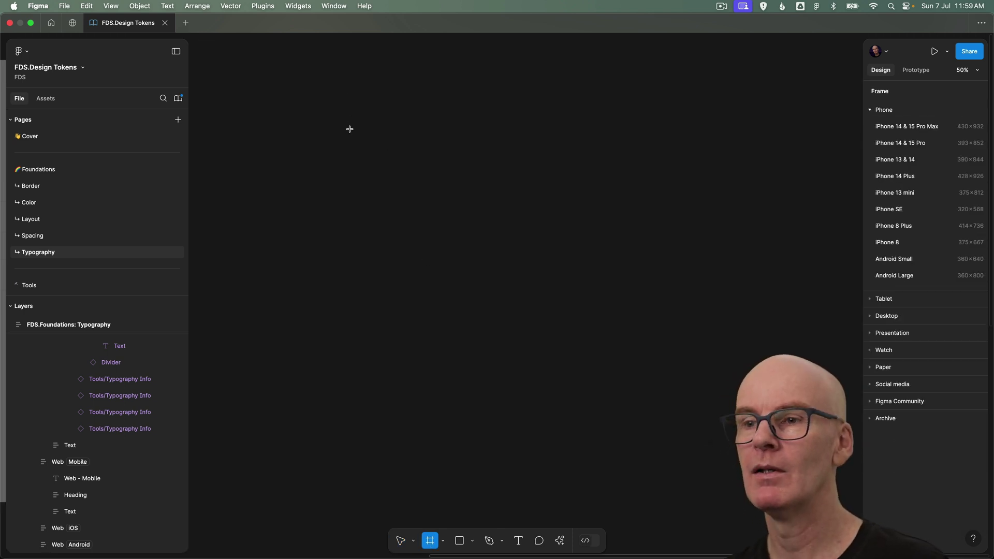
left_click_drag(329, 110, 540, 391)
left_click(432, 62)
left_click(340, 102)
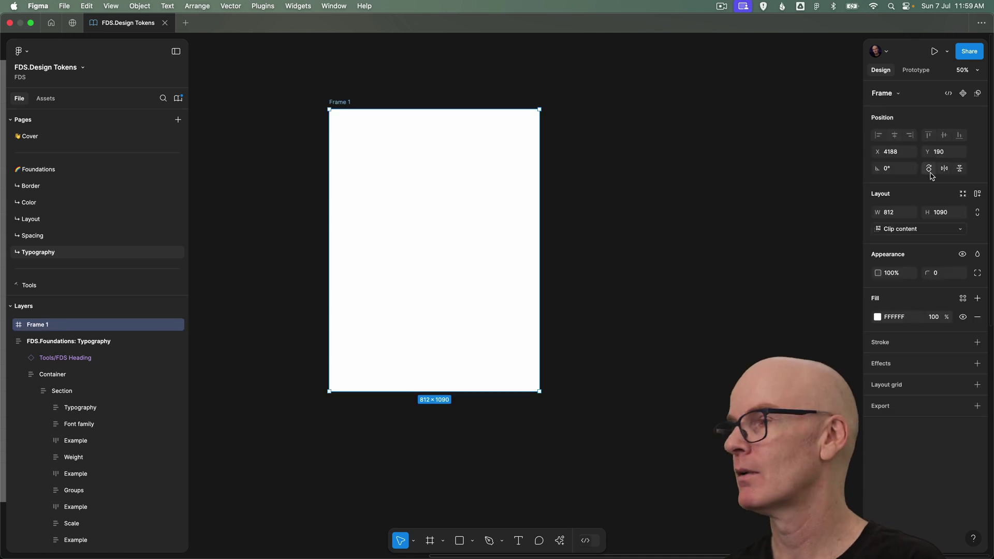
left_click(899, 94)
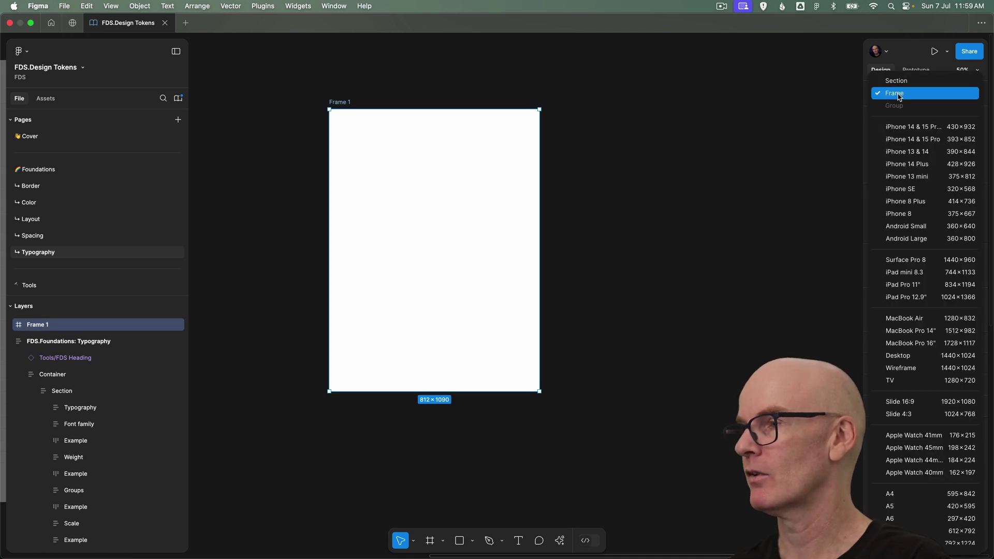
left_click(905, 139)
left_click(388, 85)
Step: Move the frame beside the Typography board, rename it 'Type Variable Test', and zoom to it
left_click_drag(388, 84, 633, 91)
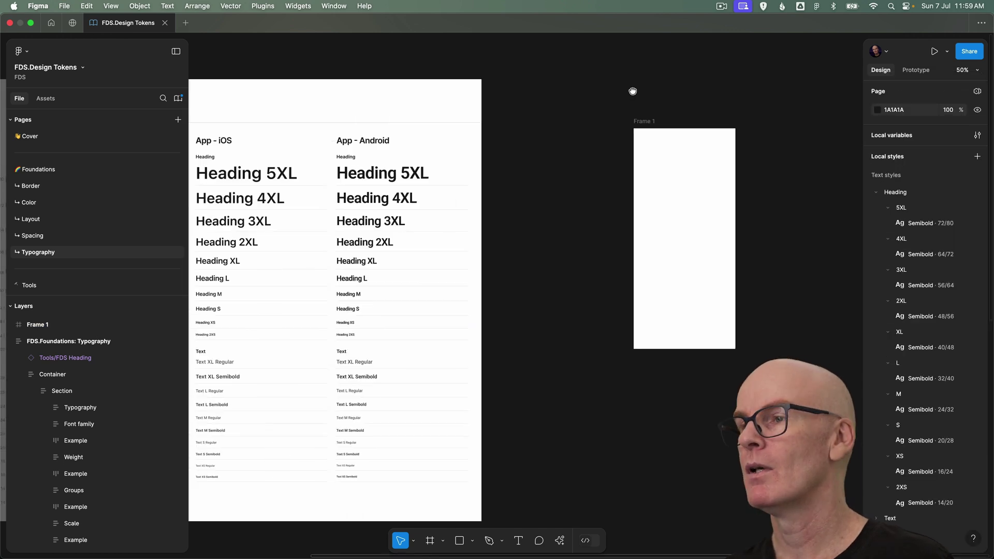
left_click_drag(641, 125, 509, 76)
double_click(508, 75)
type("T")
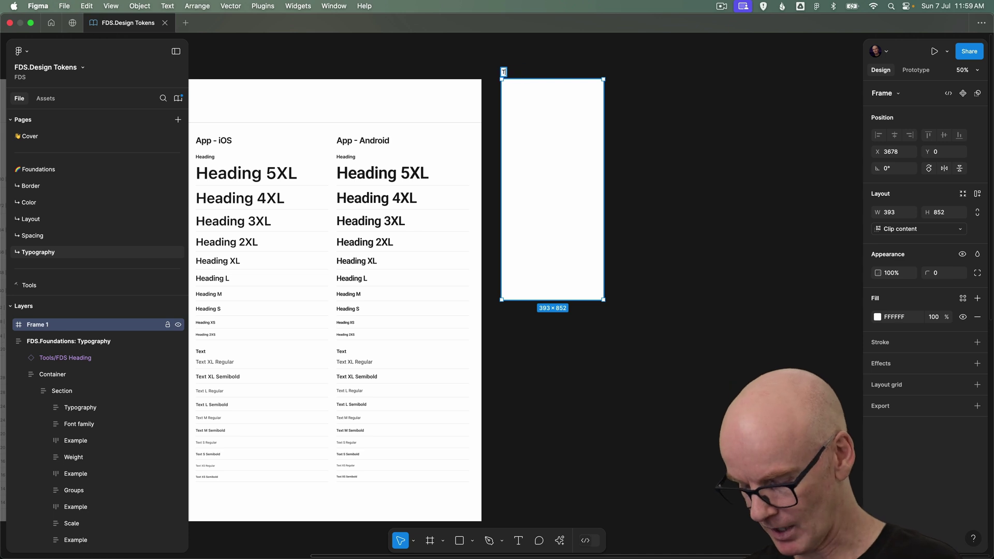
type("ype Variable")
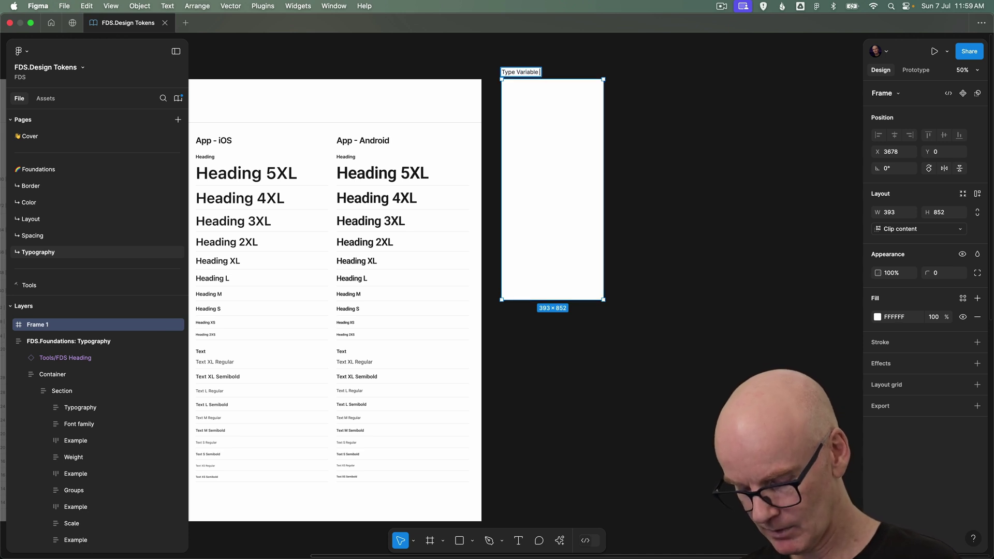
type(" Test")
key("Return")
scroll(643, 134, "right", 2)
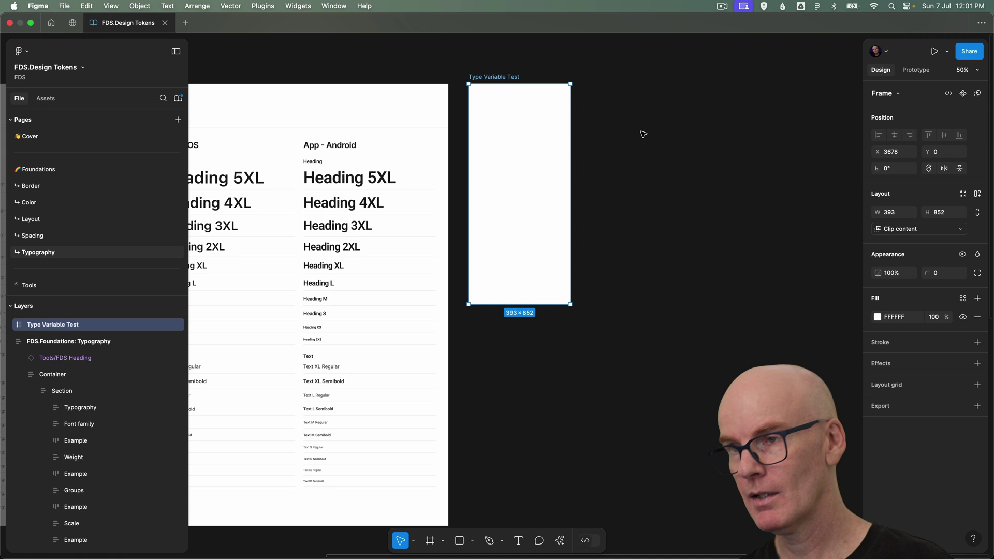
key("shift+2")
left_click(654, 142)
Step: Add a 'Heading L' text layer near the frame's top-left at X 32, Y 60
left_click(428, 112)
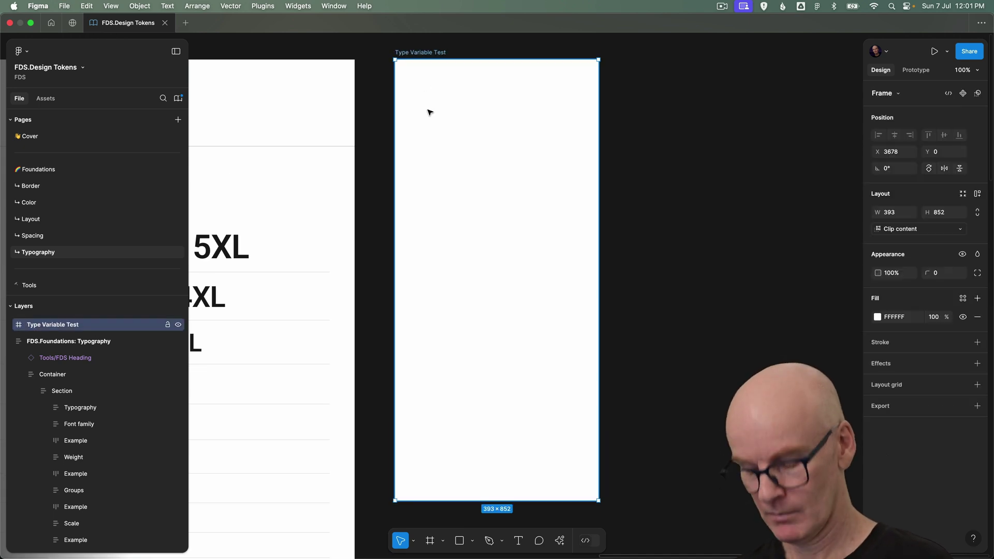
key("t")
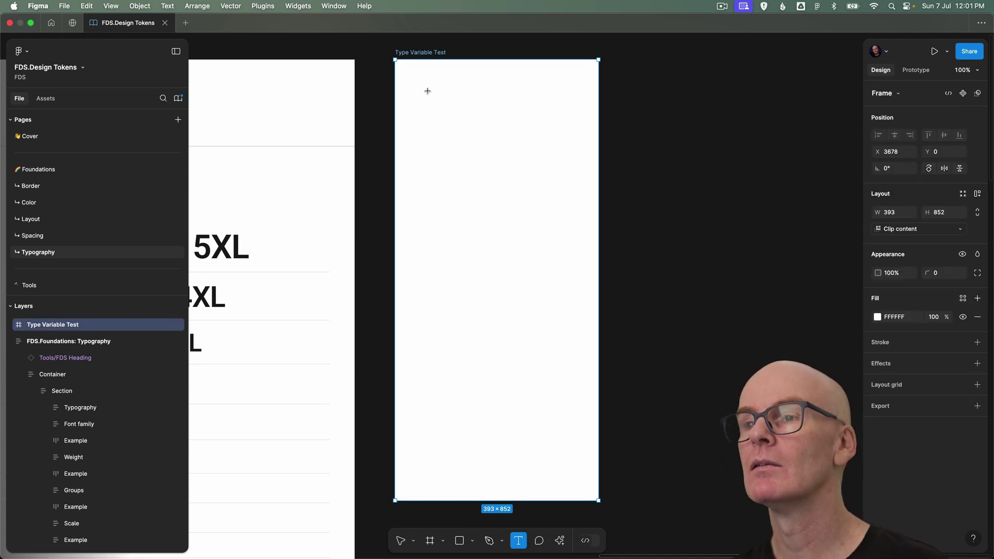
left_click(423, 100)
type("Heading L")
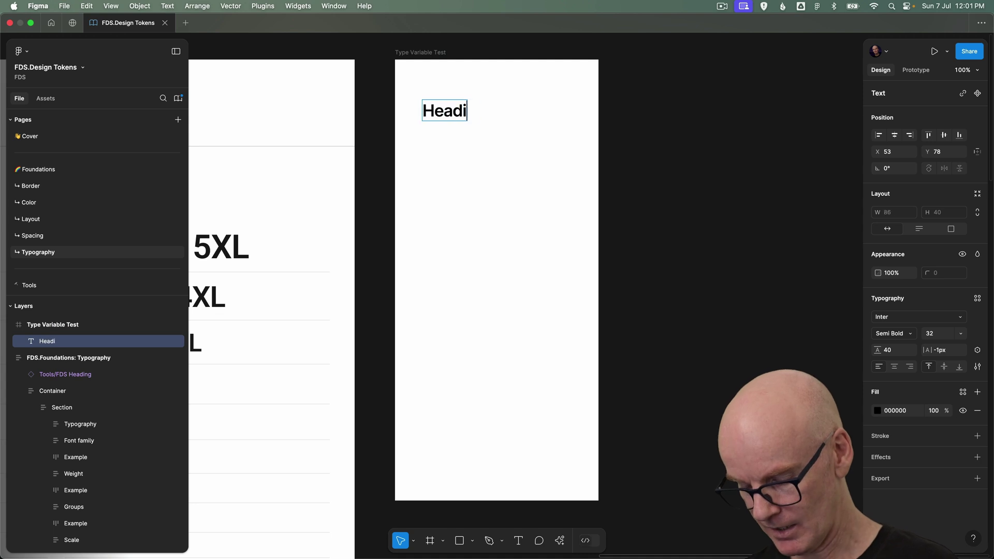
left_click(678, 113)
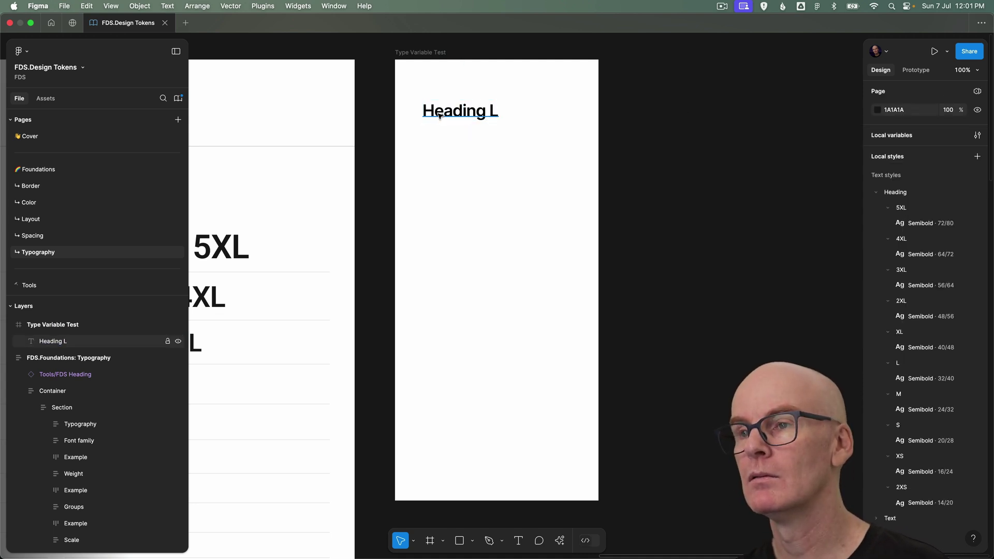
left_click_drag(415, 102, 404, 96)
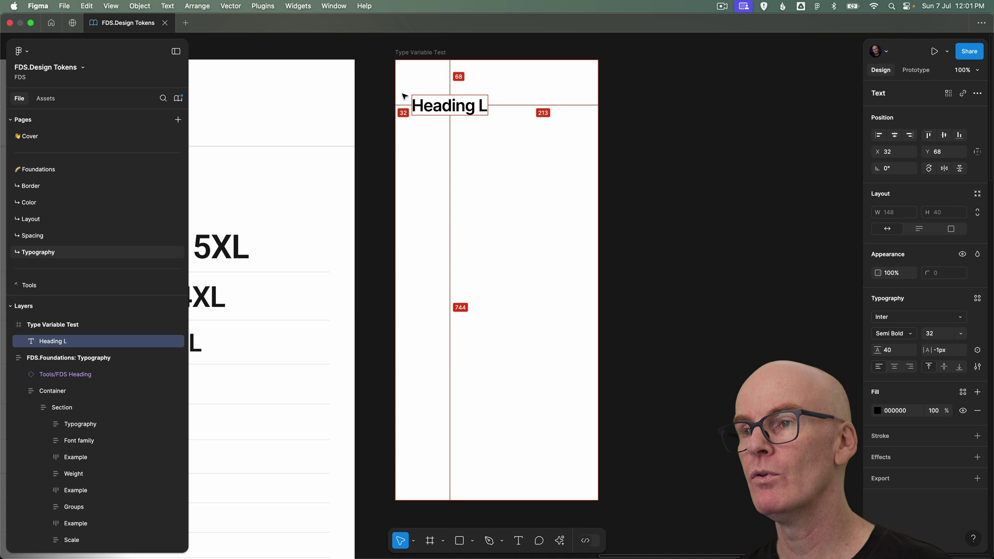
left_click_drag(405, 97, 433, 122)
left_click(657, 169)
Step: Duplicate Heading L beneath itself and retype the copy's first word as 'Text' to read 'Text L'
left_click(432, 102)
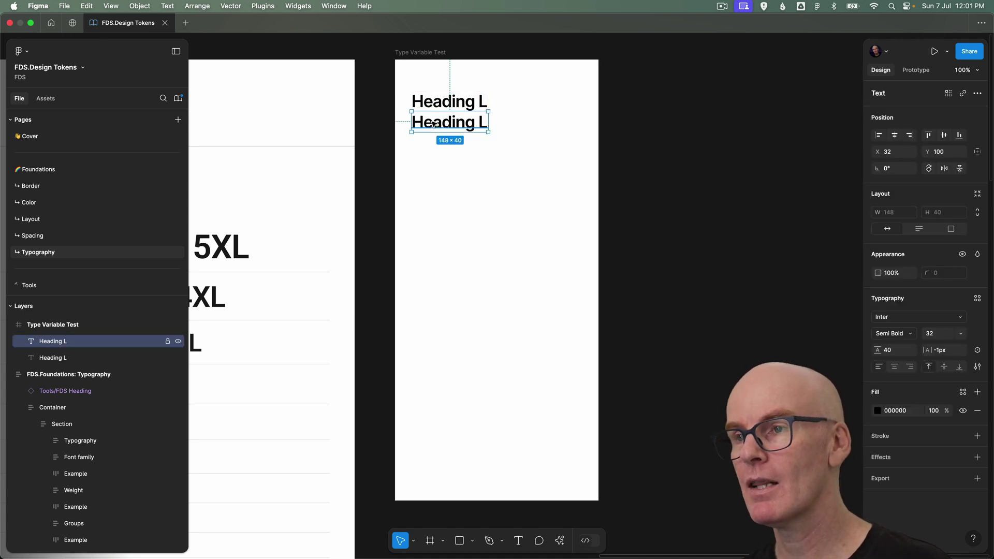
double_click(433, 123)
key("ctrl+a")
left_click(418, 124)
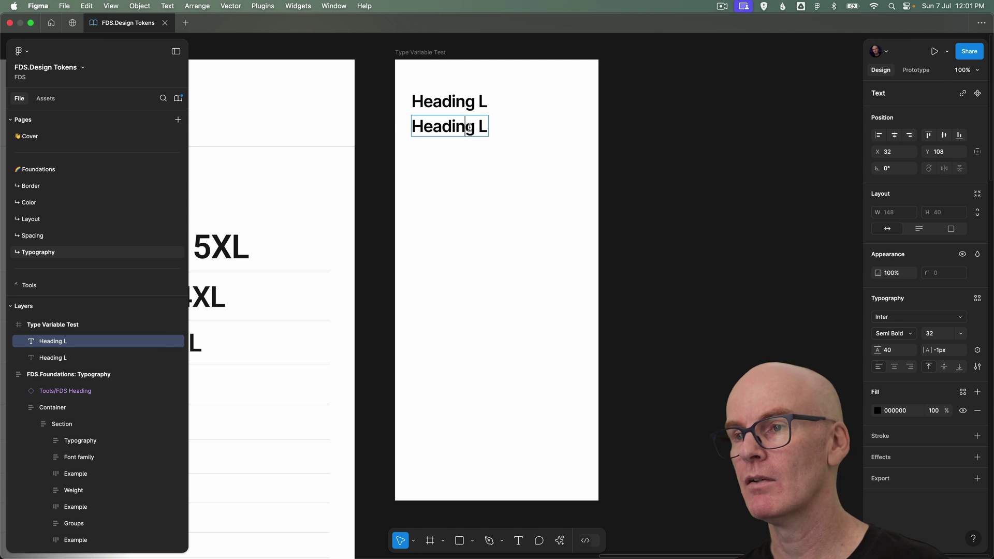
double_click(418, 124)
type("Text")
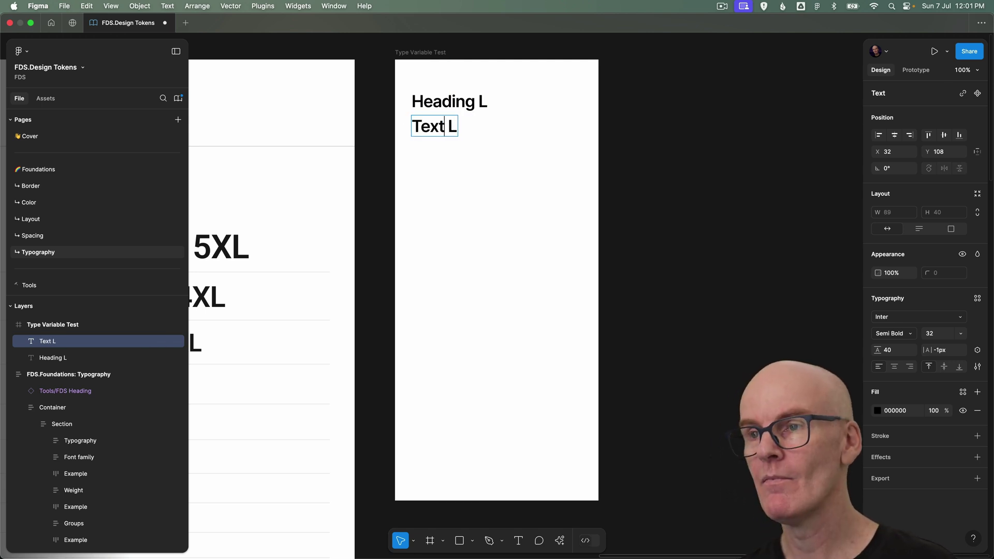
left_click(659, 157)
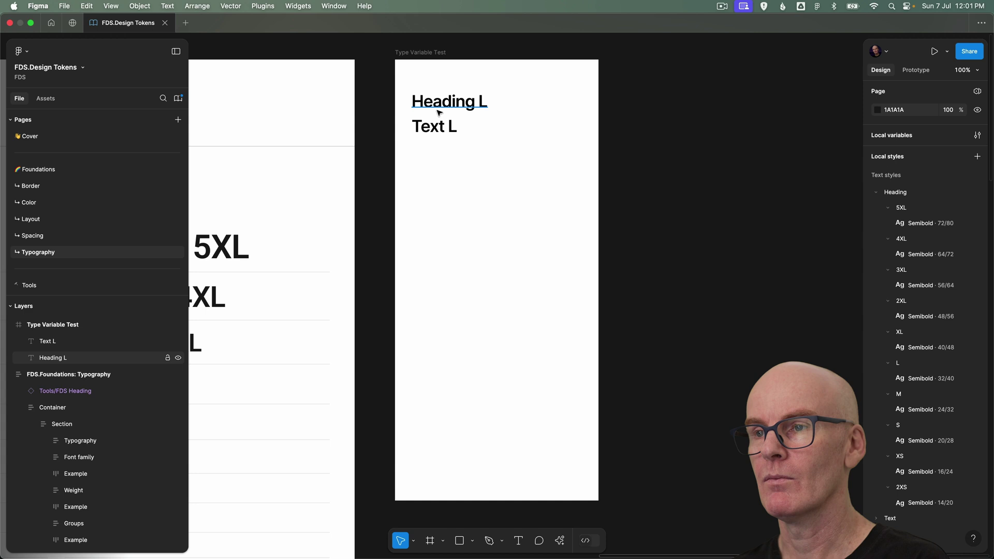
left_click(439, 112)
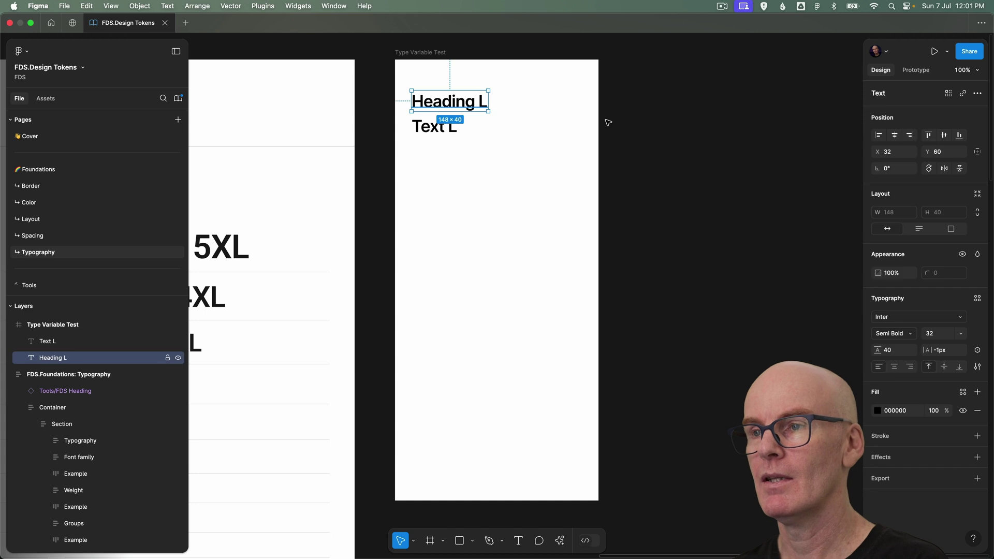
Step: Apply the Heading/L Semibold text style to the Heading L text
left_click(977, 299)
type("heading l")
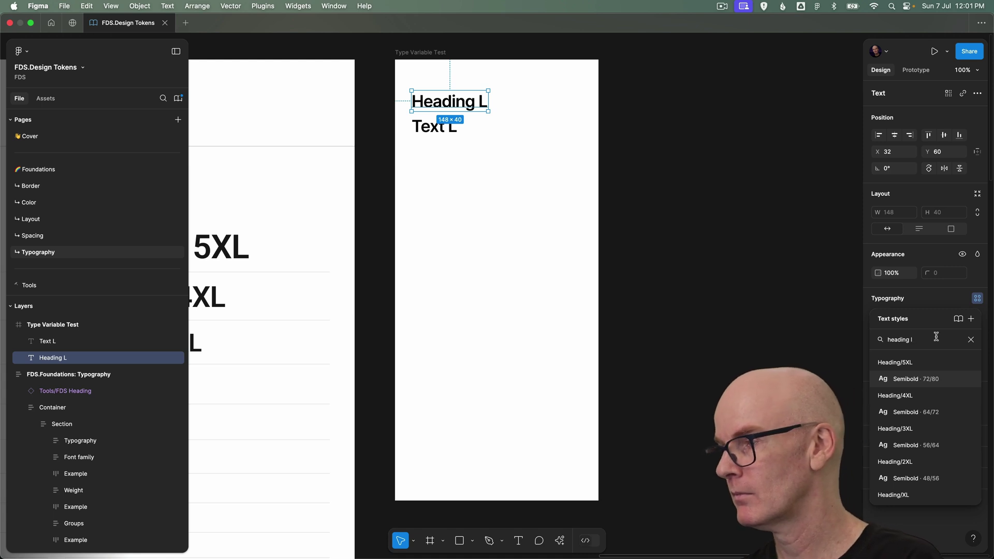
scroll(937, 383, "down", 4)
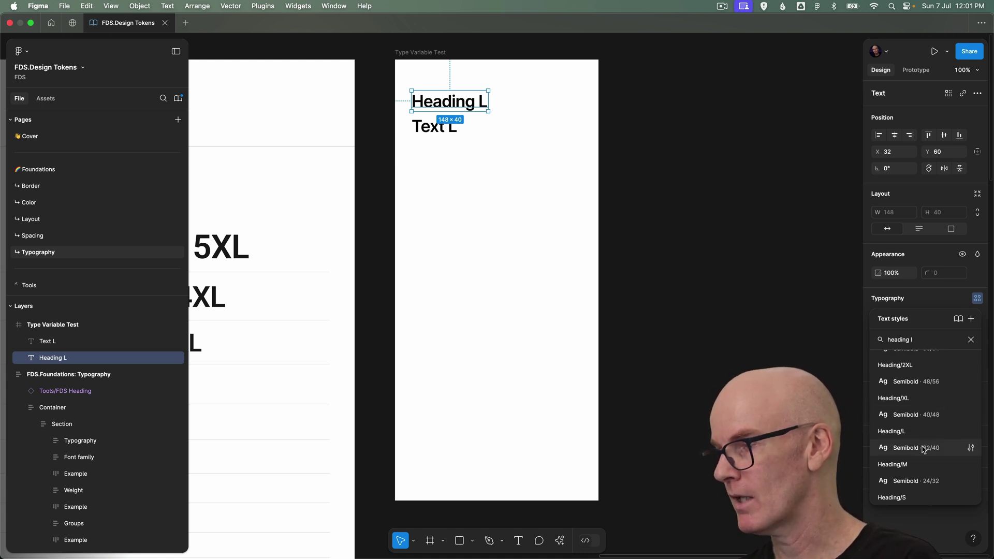
left_click(925, 448)
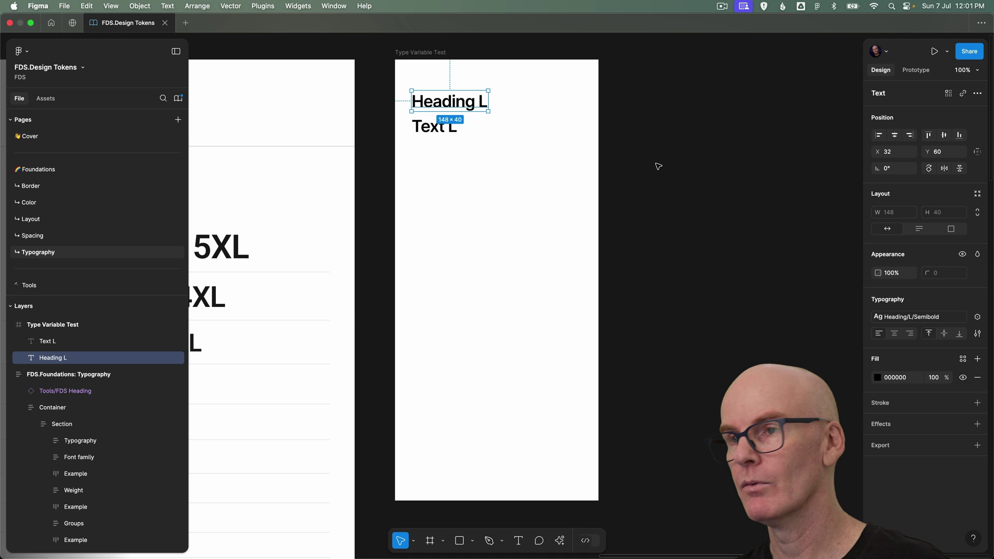
Step: Apply the Text/L Regular text style to the Text L line
left_click(446, 129)
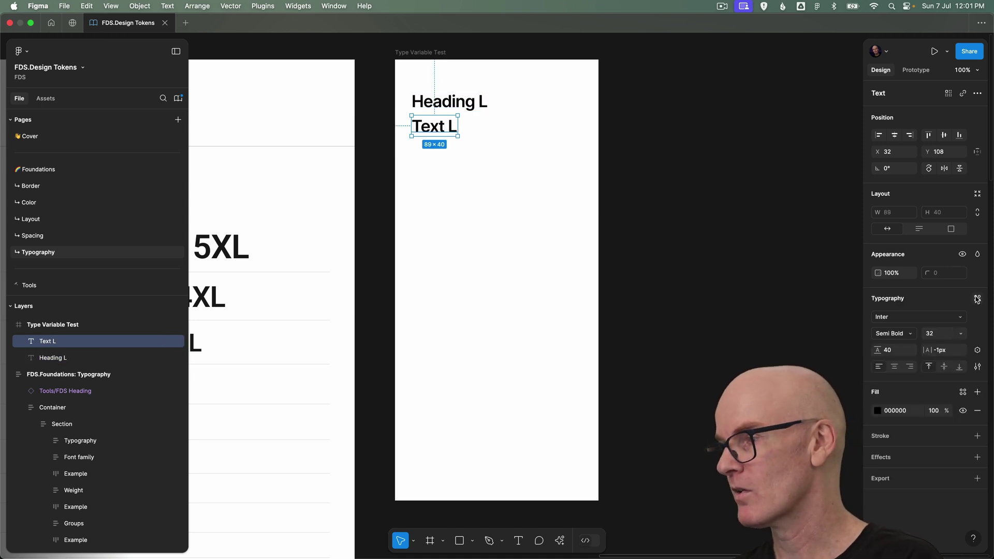
left_click(977, 299)
type("text l")
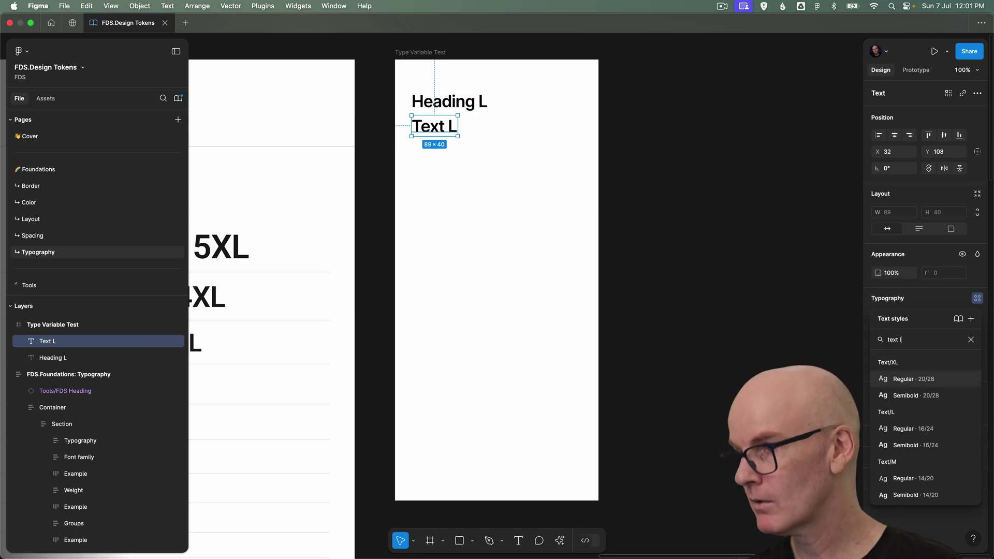
left_click(922, 428)
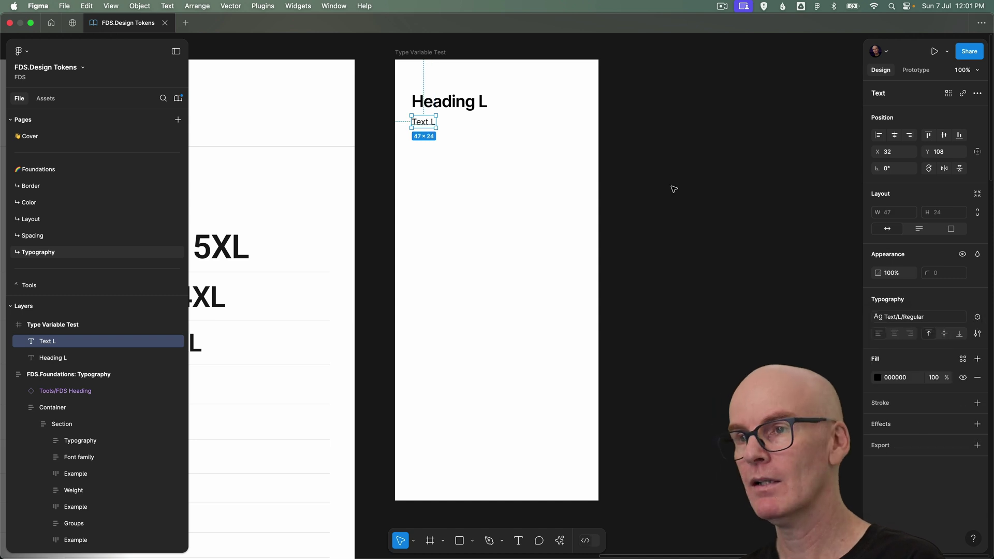
left_click(678, 147)
Step: Fill Heading L with the Content/Primary library colour
left_click(454, 106)
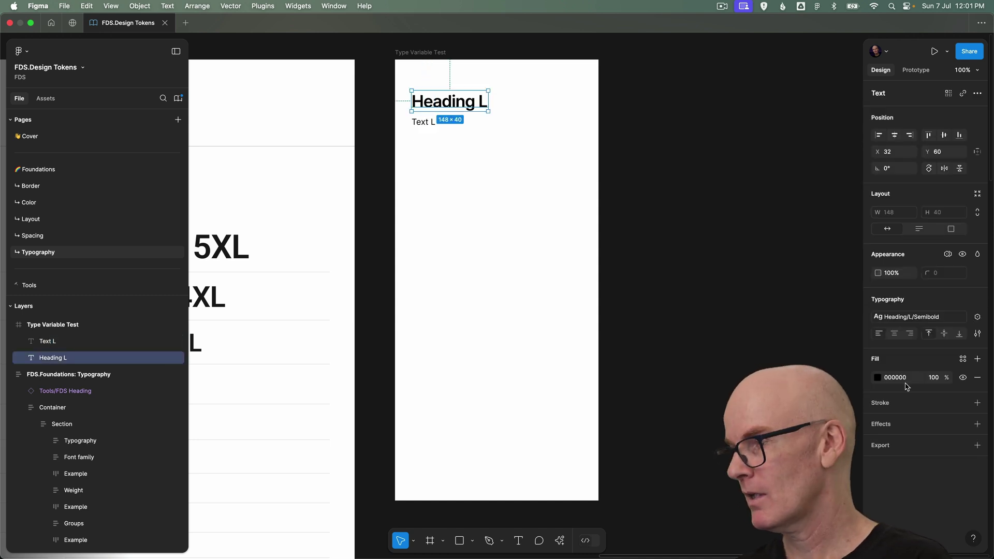
left_click(963, 359)
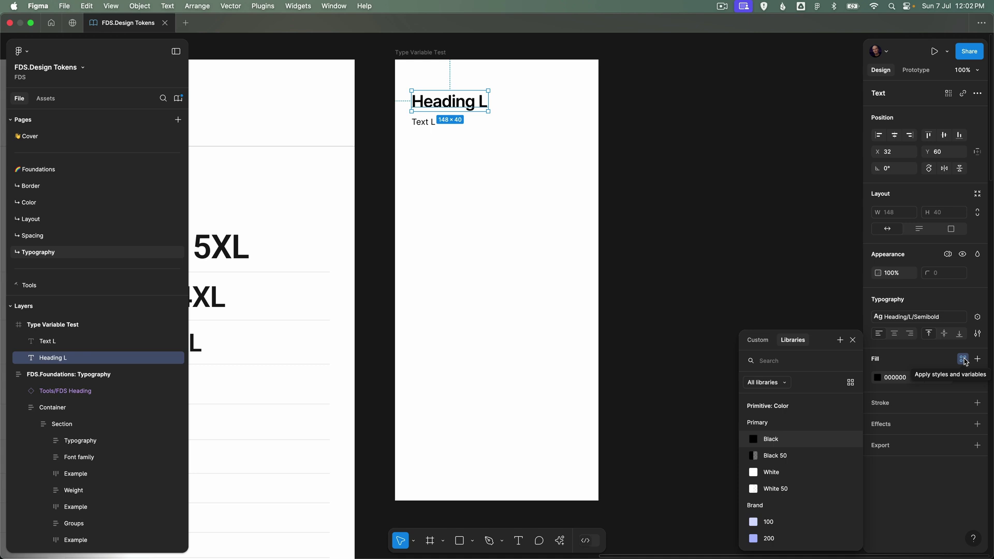
type("con")
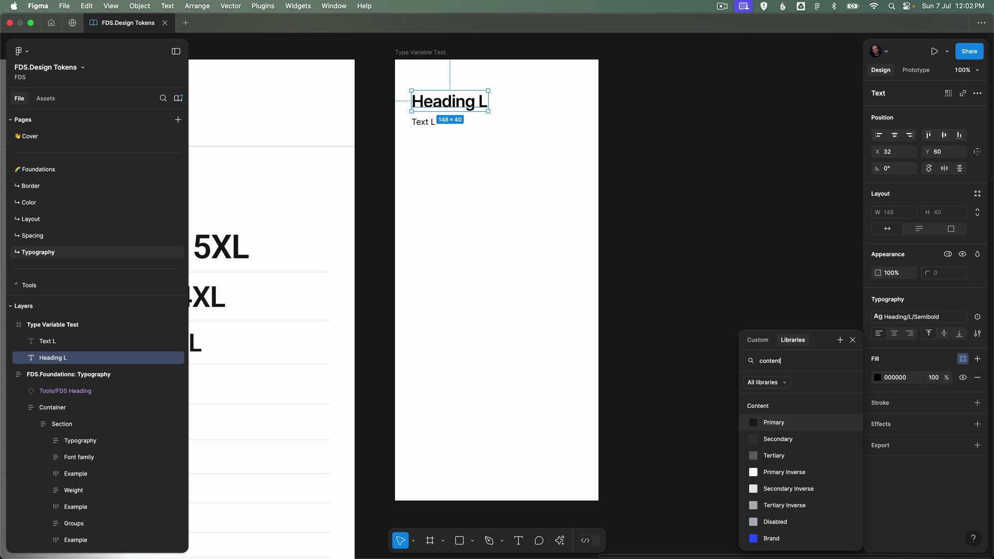
type("tent")
left_click(792, 420)
Step: Fill Text L with the lighter Content/Secondary library colour
left_click(425, 121)
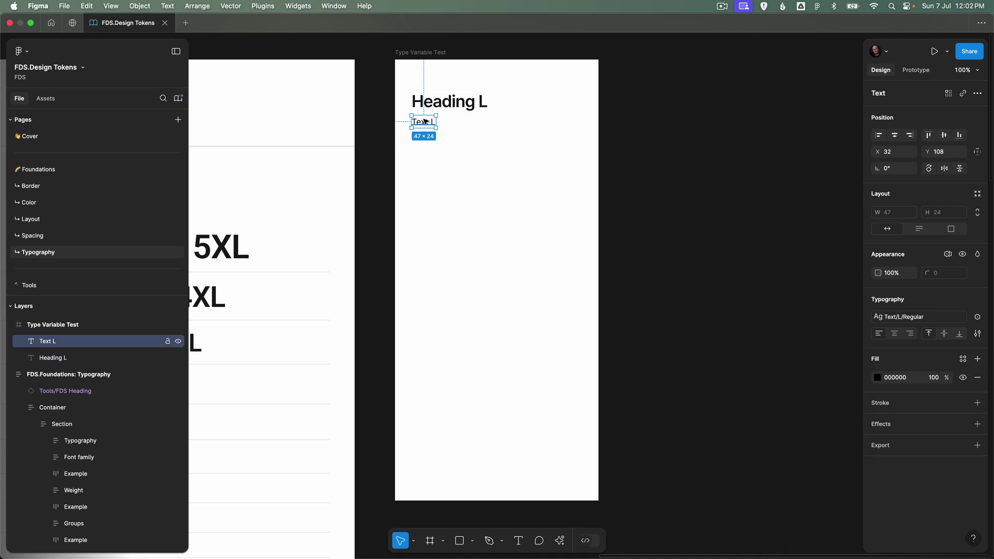
left_click(963, 359)
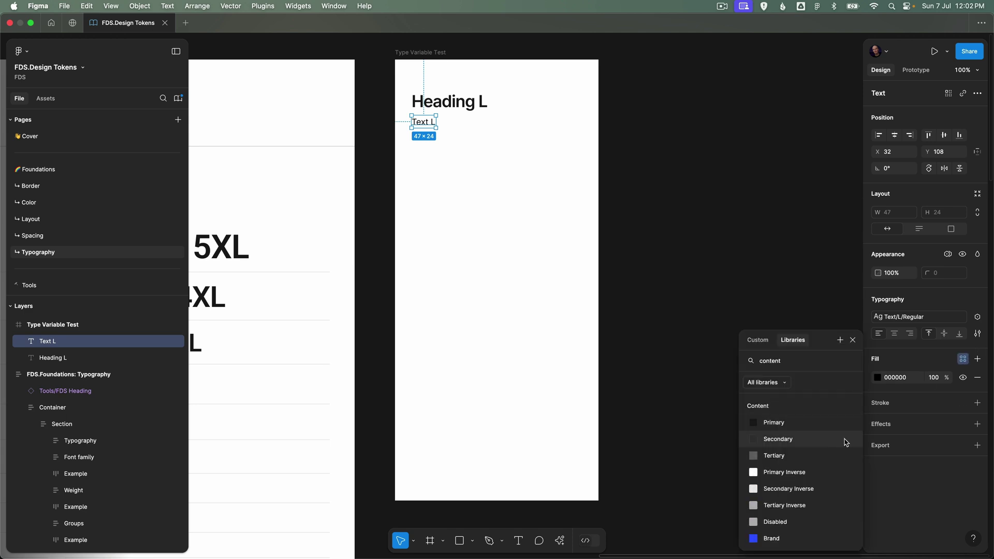
left_click(846, 442)
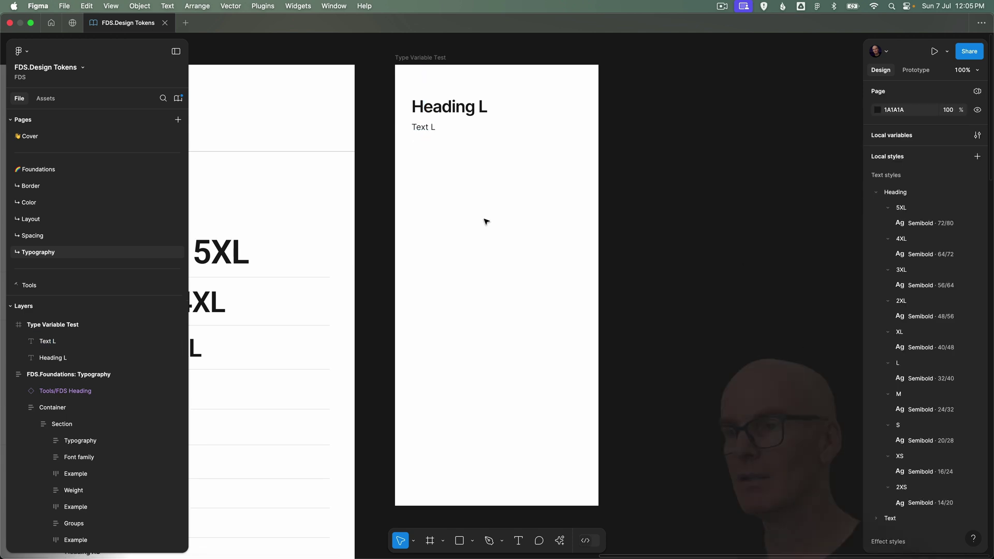
left_click(424, 58)
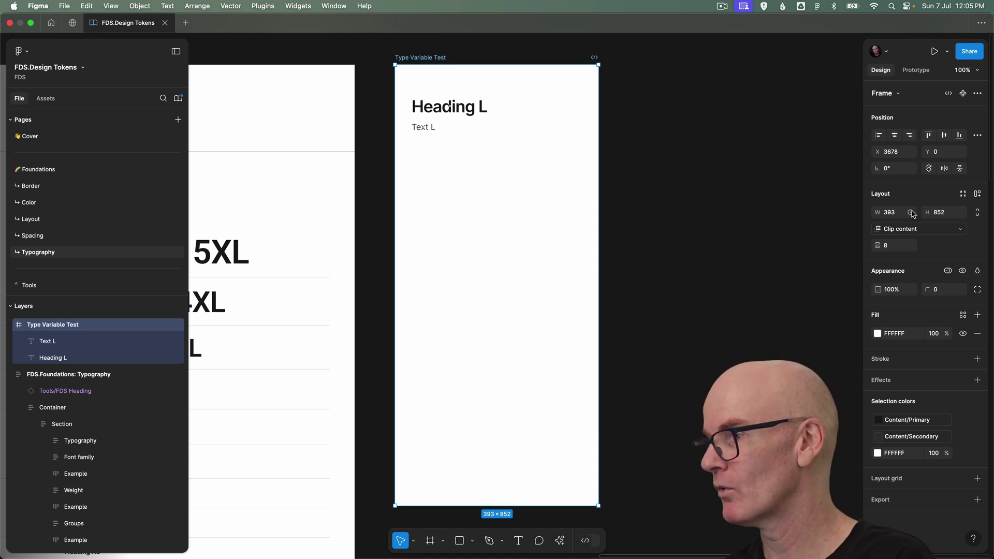
Step: Bind the Type Variable Test frame's width to the Breakpoint variable, making it 1440 wide
left_click(910, 212)
scroll(916, 280, "down", 5)
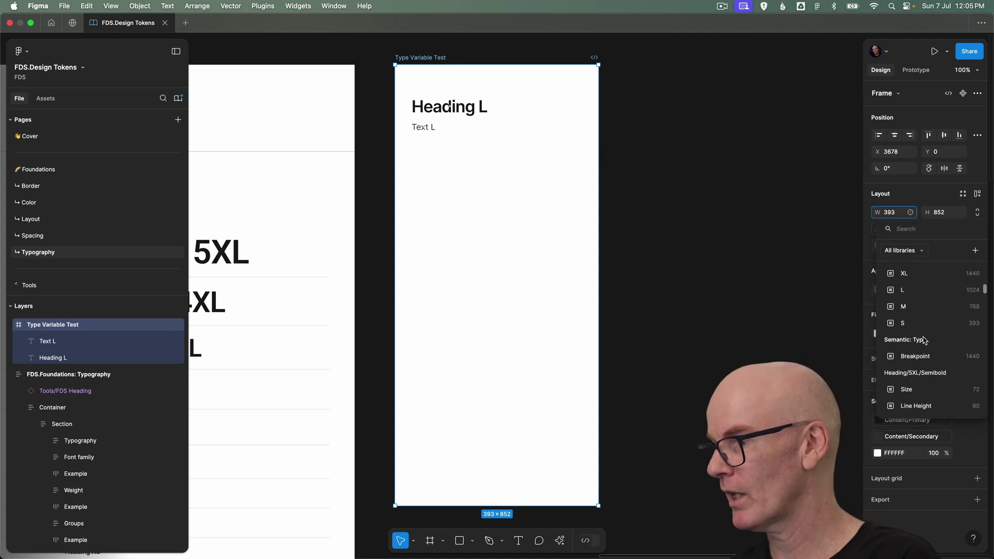
scroll(924, 340, "down", 3)
scroll(918, 316, "up", 2)
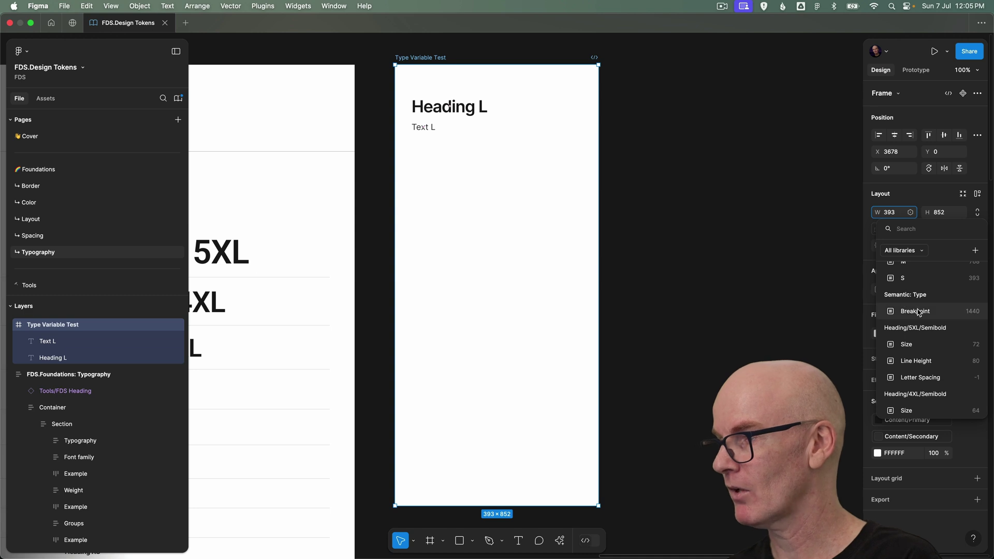
left_click(915, 311)
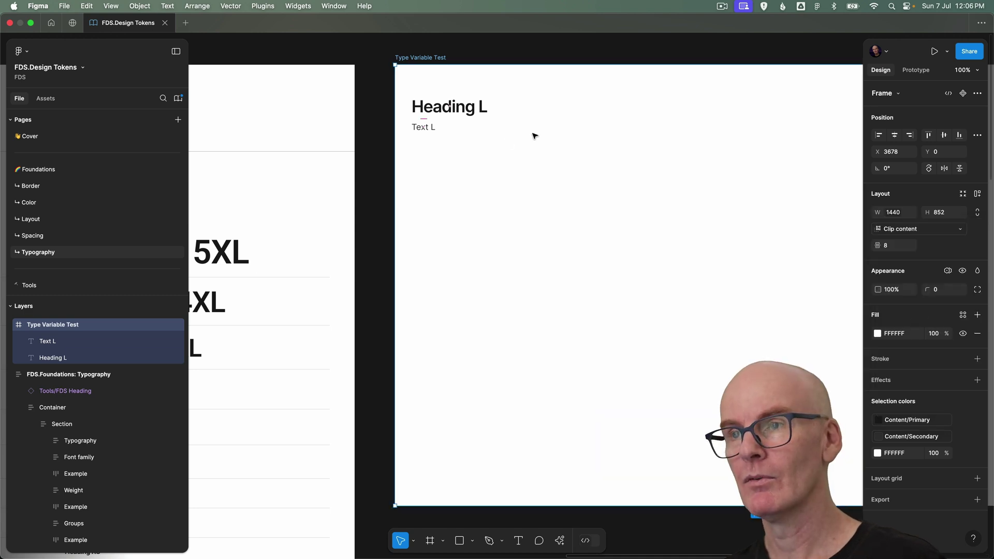
scroll(530, 135, "right", 5)
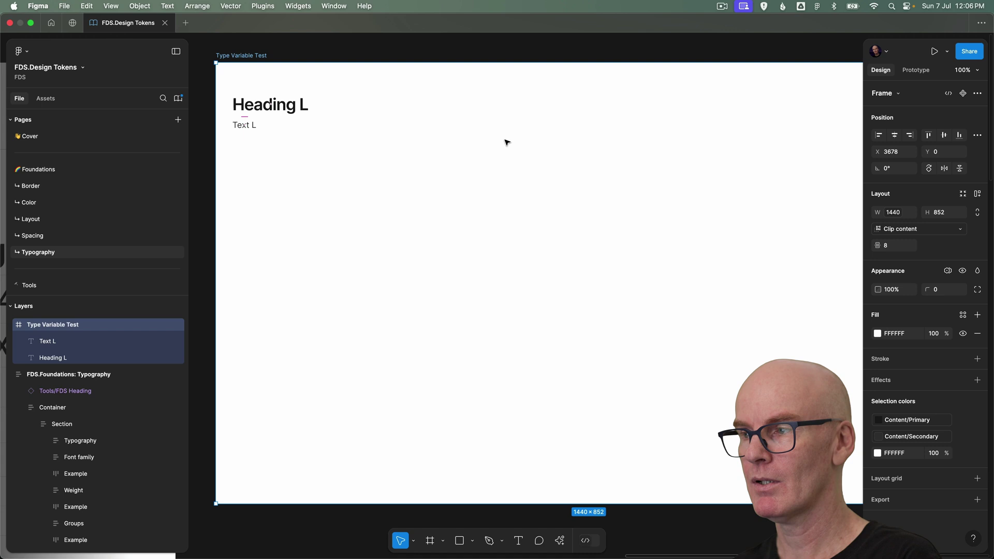
Step: Set the frame's Semantic: Type mode to Desktop
left_click(948, 272)
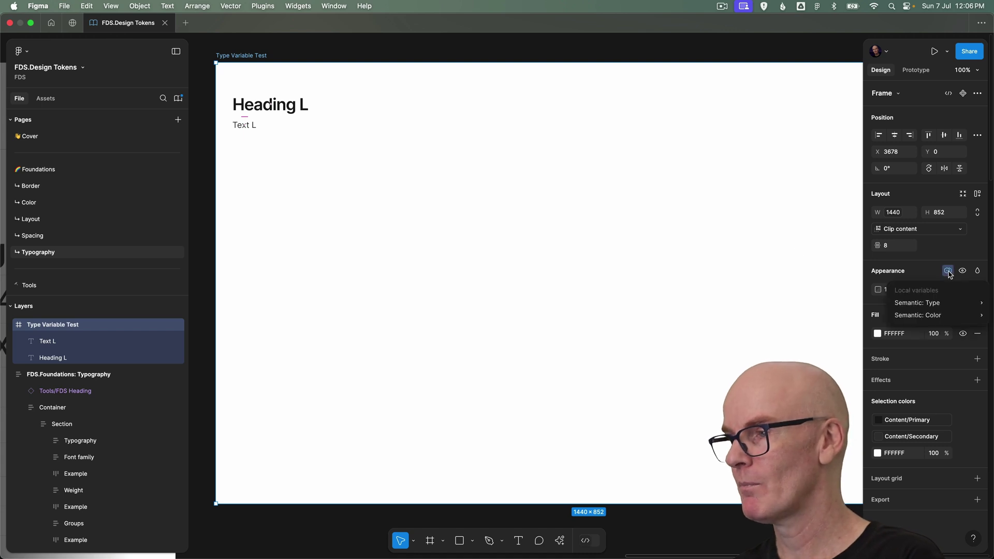
mouse_move(933, 302)
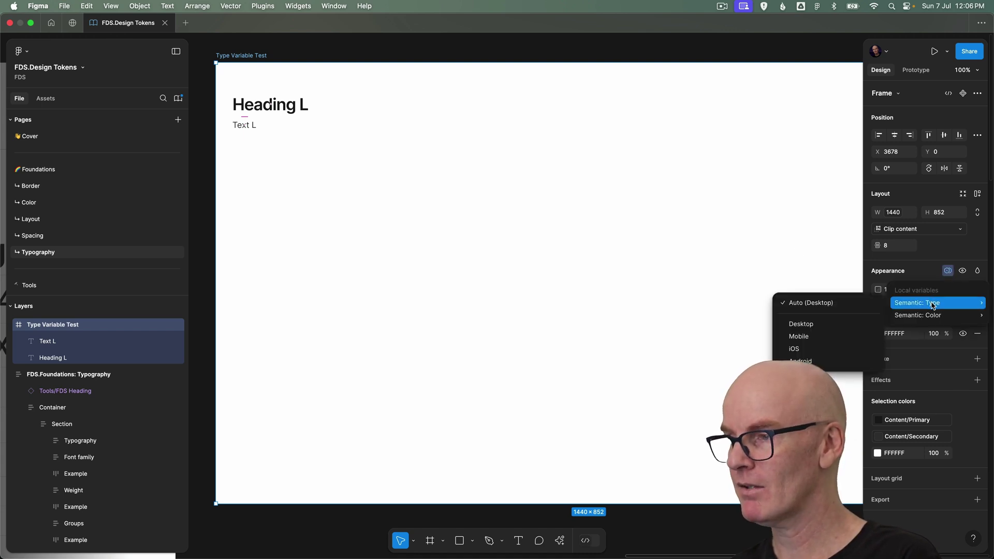
left_click(842, 324)
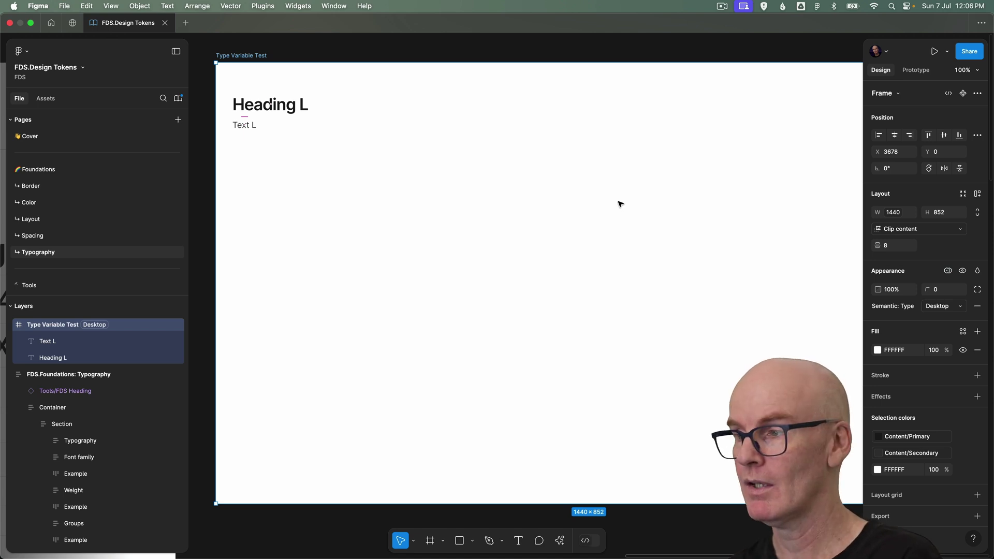
Step: Switch the frame's type mode to Mobile, then iOS, then Android
left_click(941, 307)
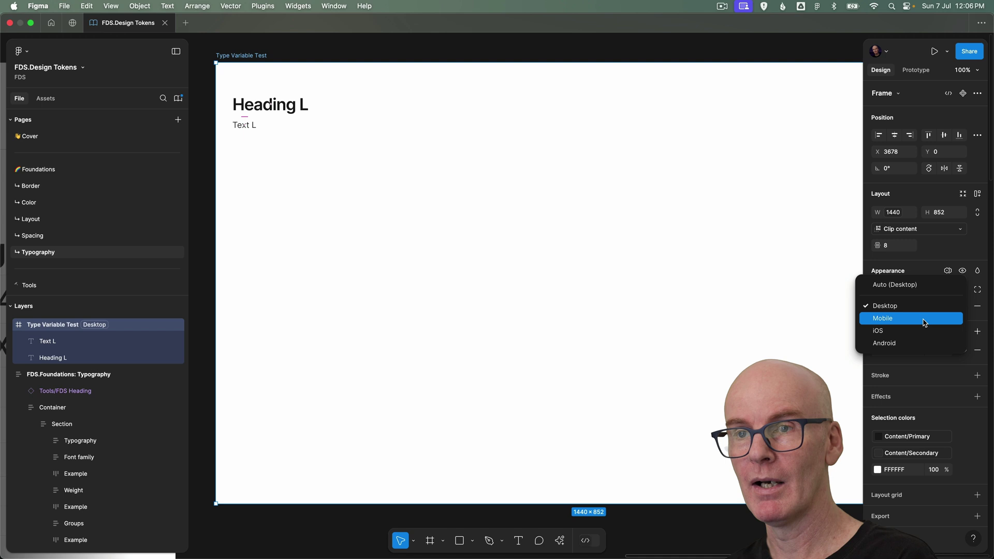
left_click(924, 319)
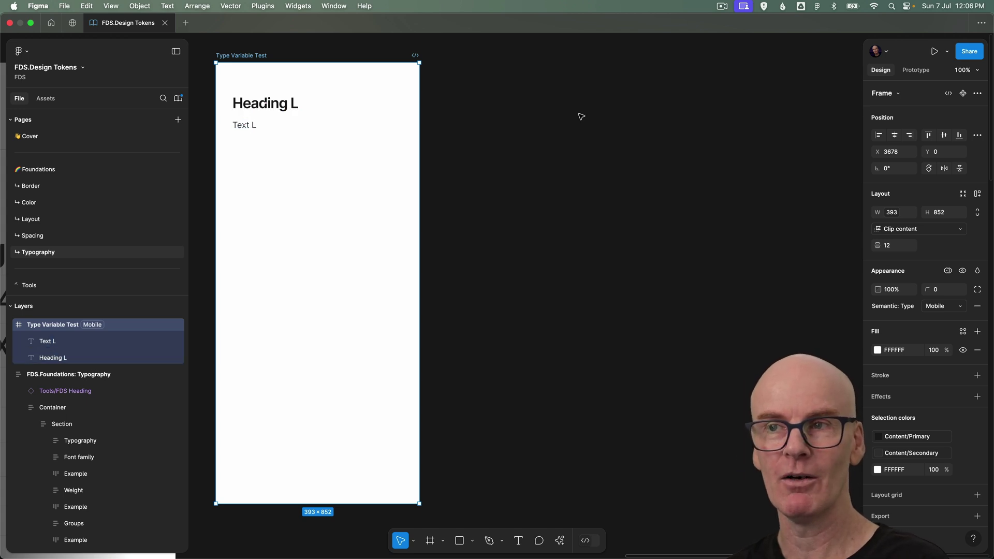
left_click(935, 306)
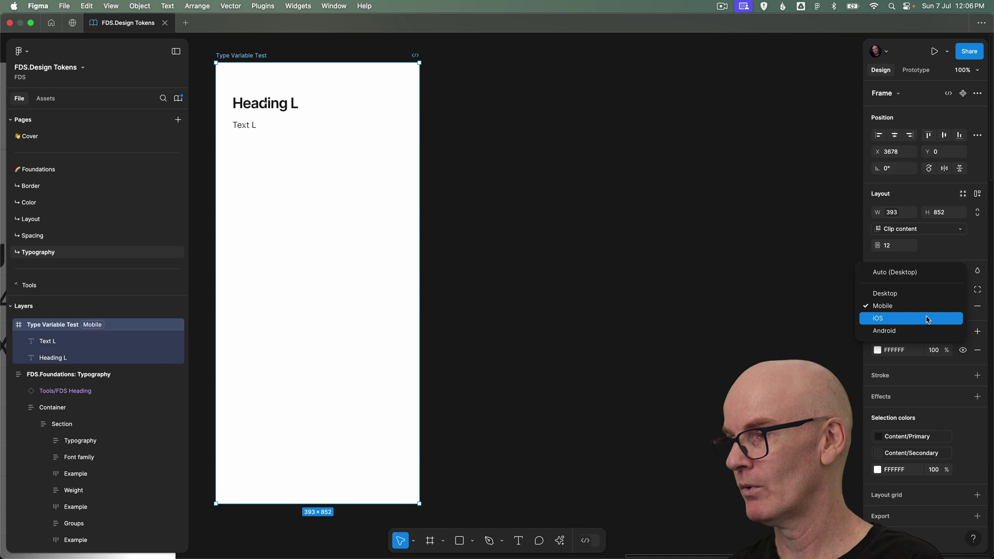
left_click(929, 316)
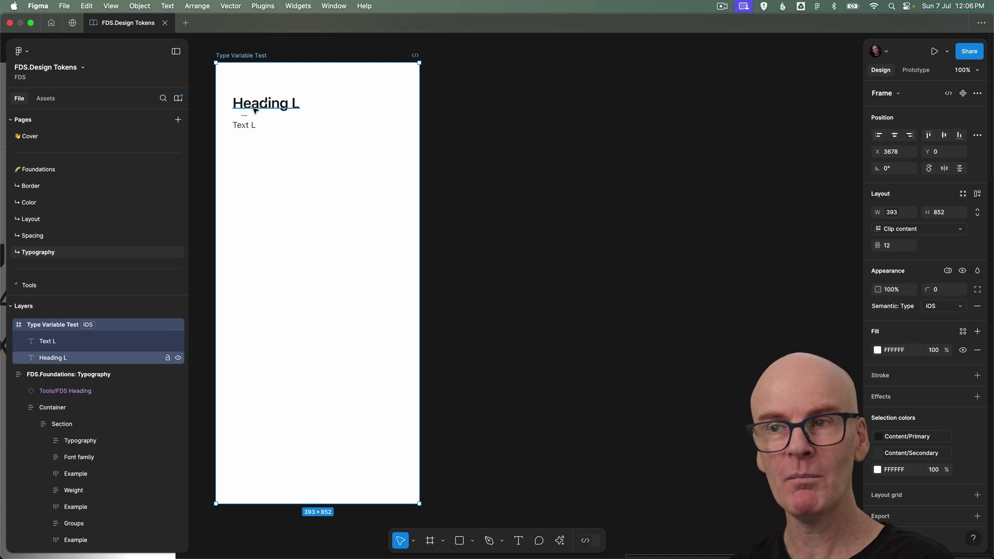
left_click(949, 306)
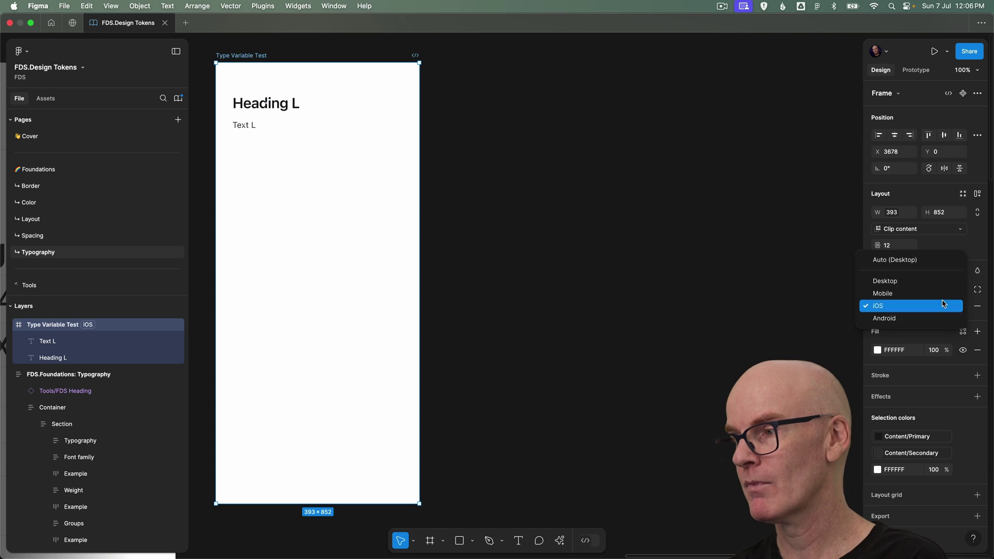
left_click(925, 319)
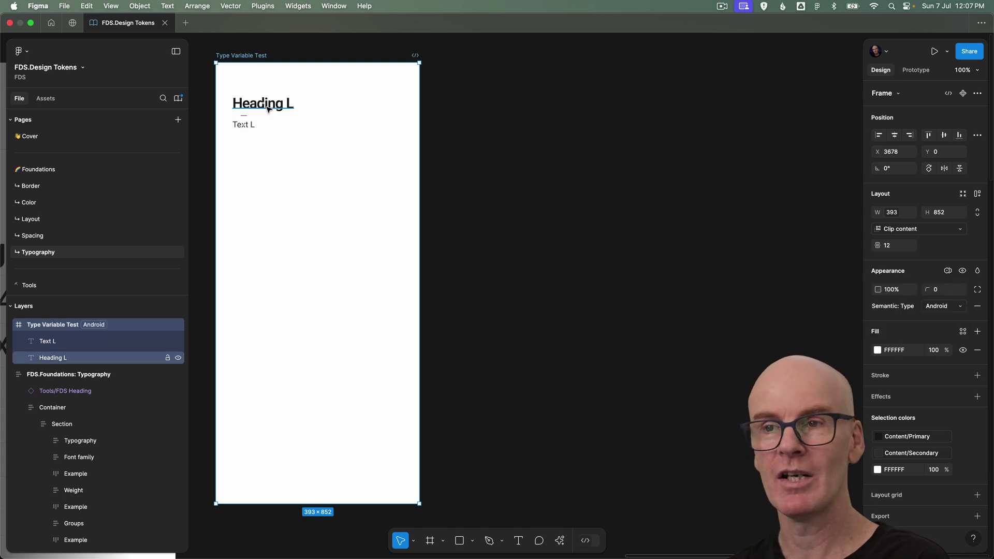
Step: Reselect the Type Variable Test frame and bring up its type mode choices
left_click(552, 185)
scroll(553, 184, "left", 5)
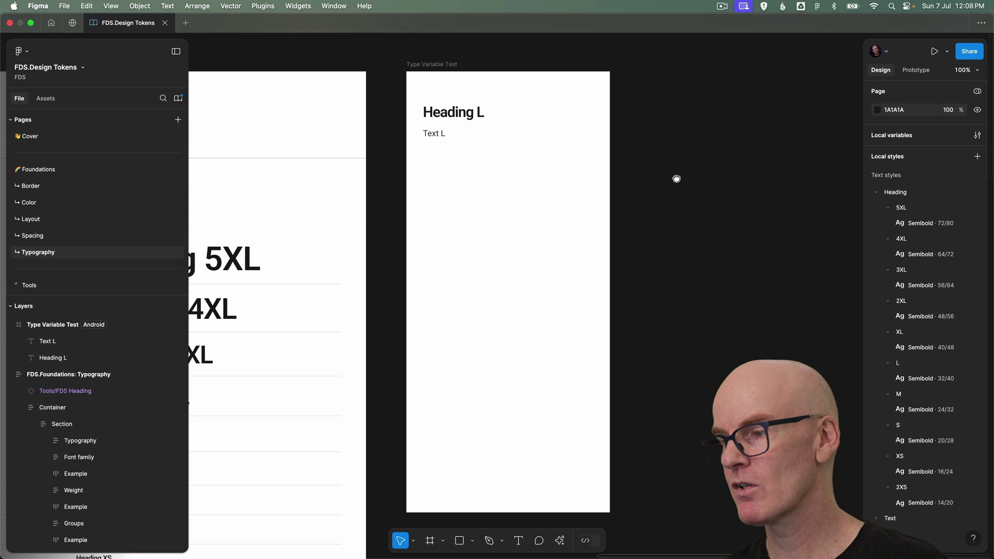
left_click(422, 62)
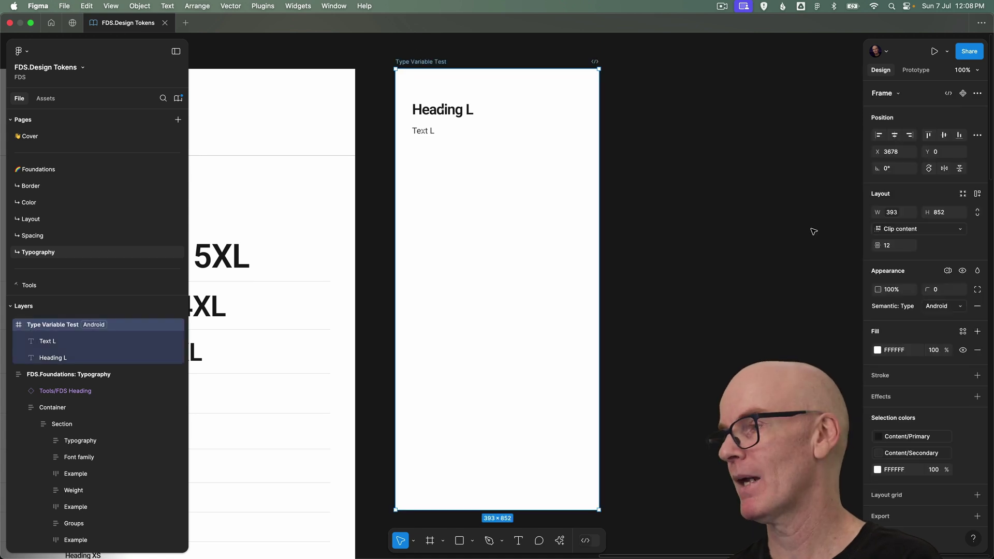
left_click(932, 310)
Step: Return the frame to Mobile mode and check which variable the XS size uses
left_click(896, 283)
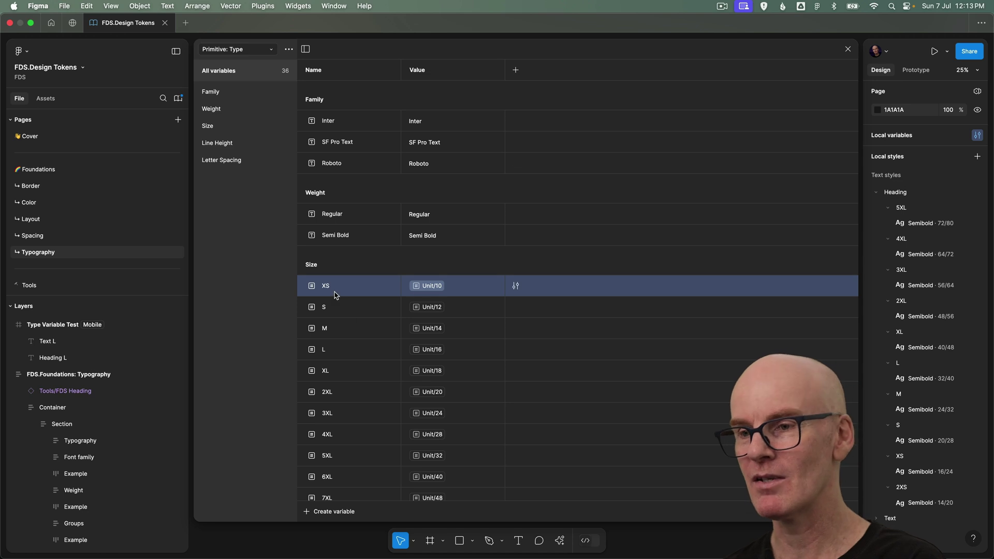
left_click(430, 286)
left_click(446, 434)
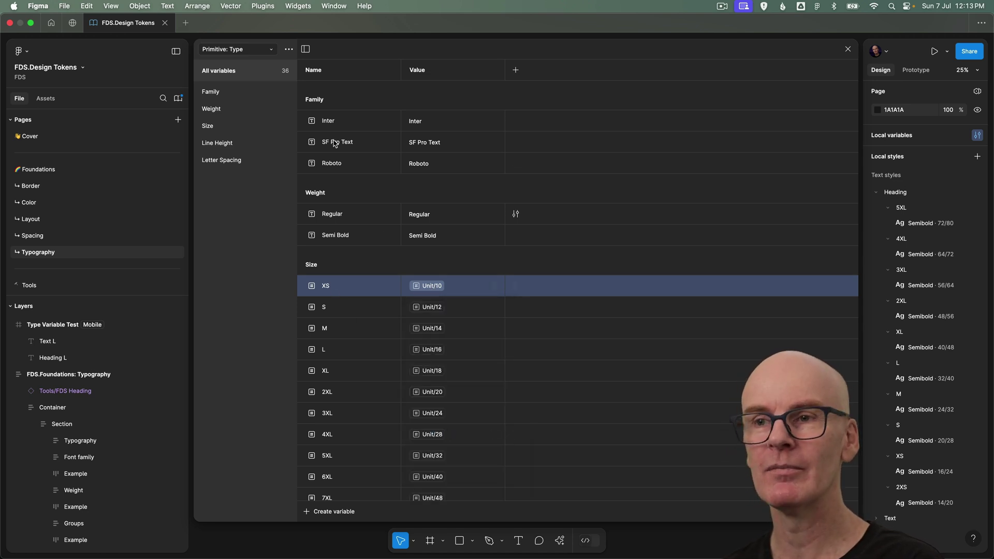
Step: Switch to the Semantic: Type collection and inspect the Heading 5XL Desktop weight variable
left_click(248, 48)
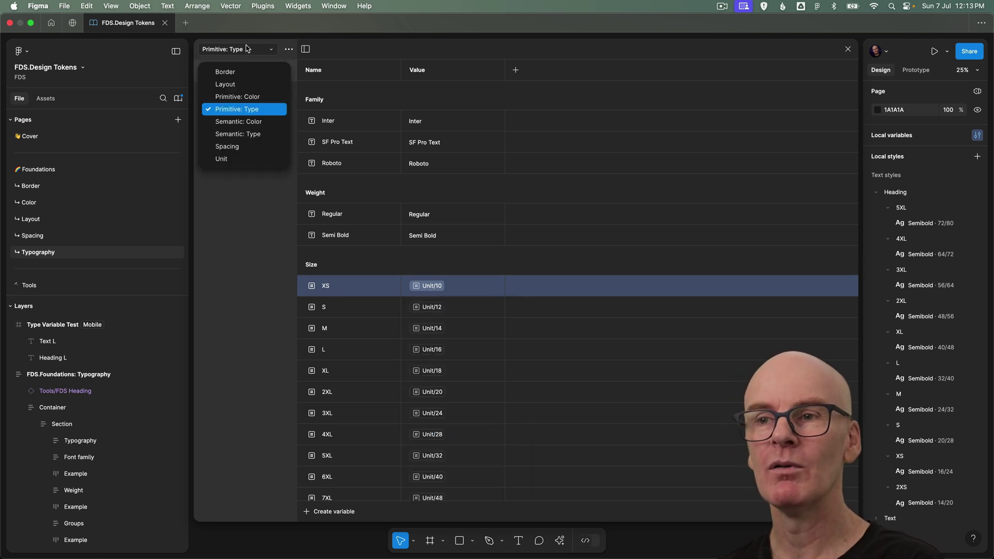
left_click(252, 133)
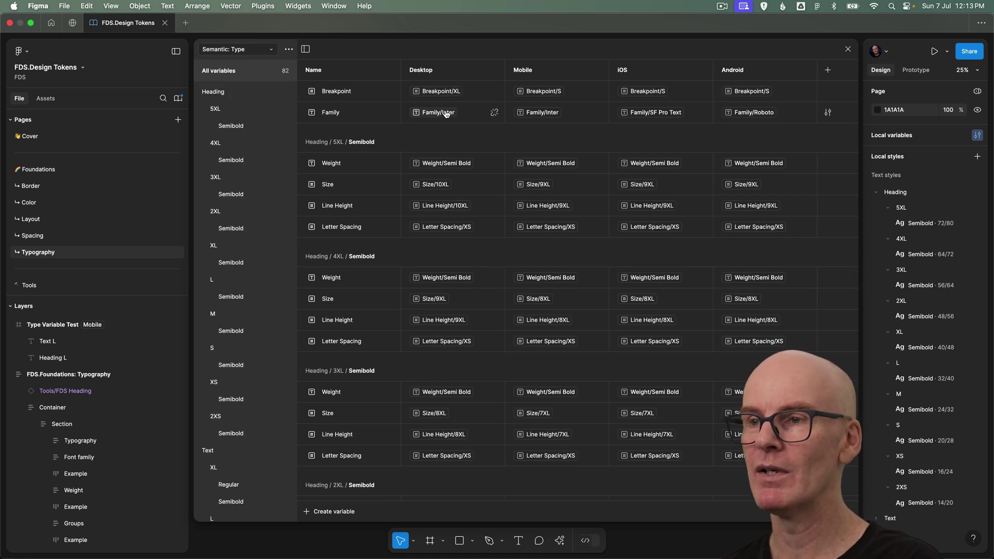
scroll(394, 132, "down", 2)
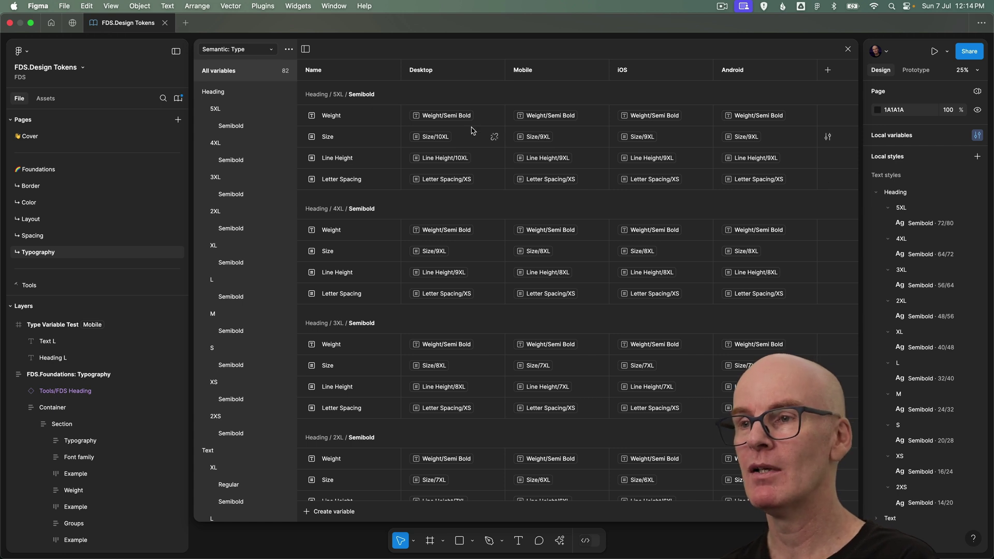
left_click(452, 116)
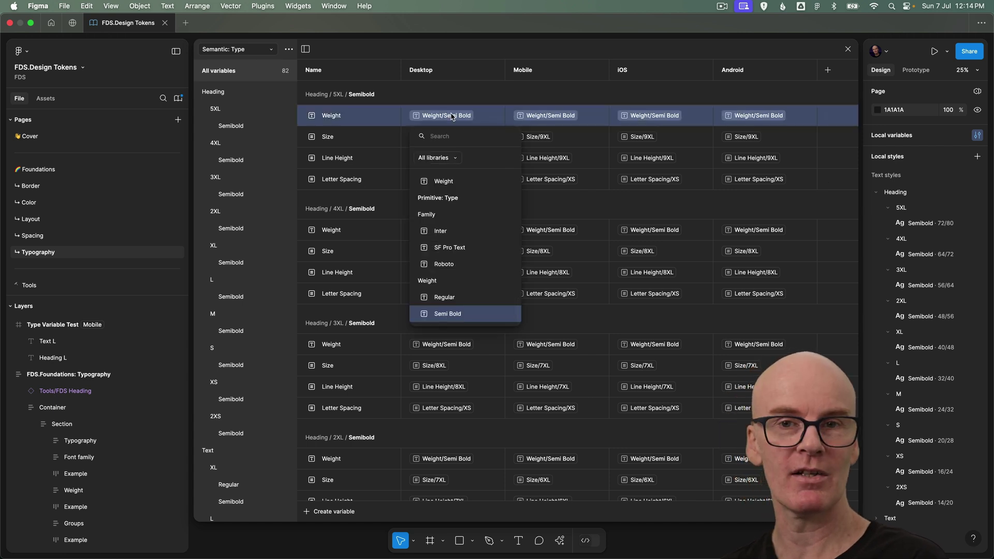